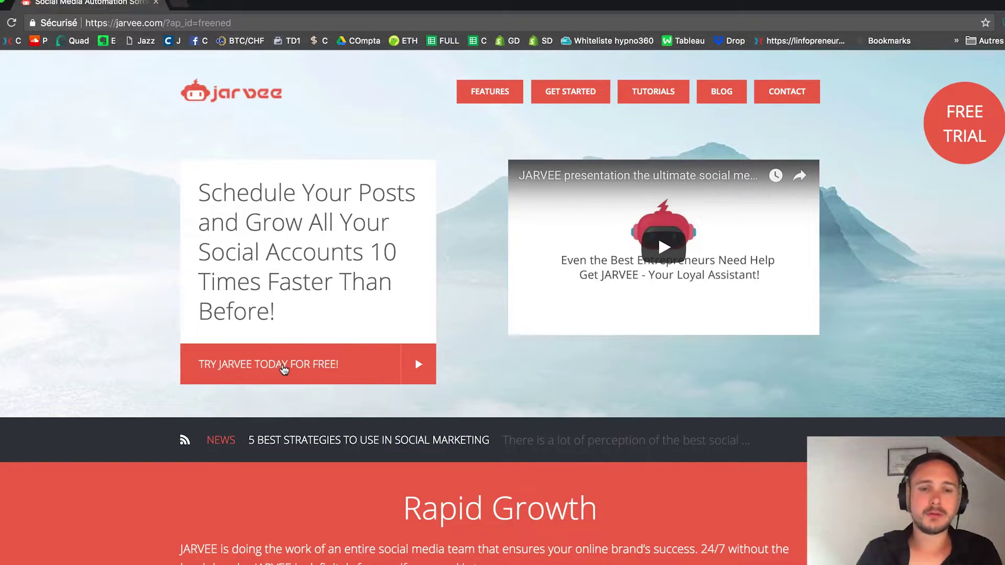
# - Pick the Starter plan's free trial on the Packages page and submit the signup email
pyautogui.click(283, 370)
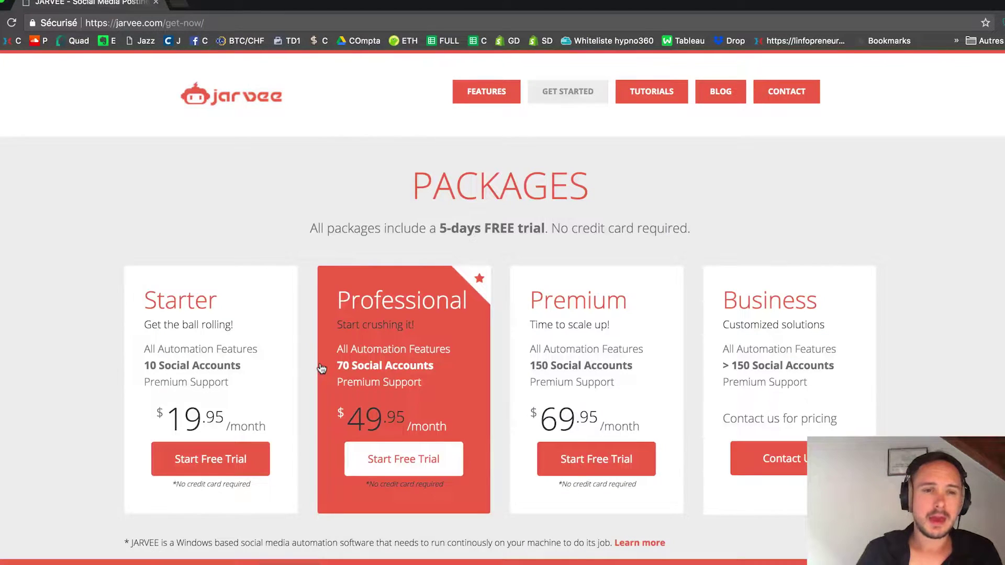
pyautogui.scroll(-3, 309, 365)
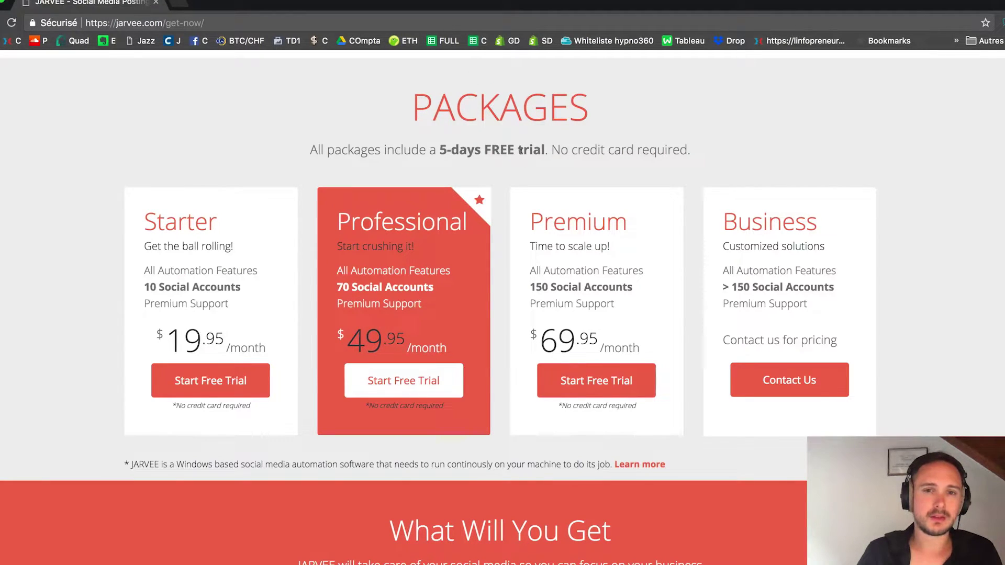
pyautogui.click(209, 383)
pyautogui.click(331, 369)
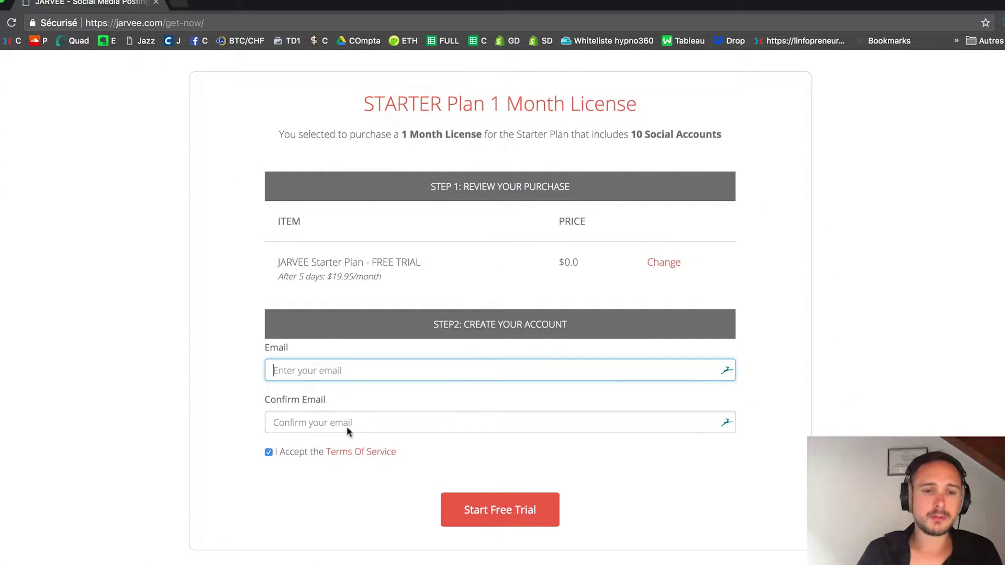
pyautogui.click(587, 507)
pyautogui.click(521, 516)
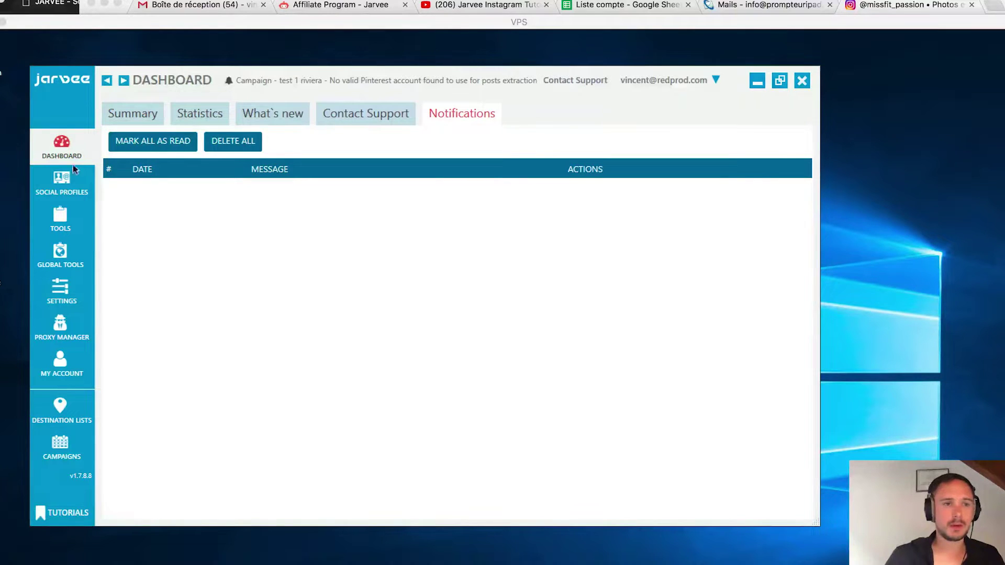
# - Browse the Summary, Statistics, What's new, Contact Support and Notifications tabs, then open Social Profiles
pyautogui.click(71, 147)
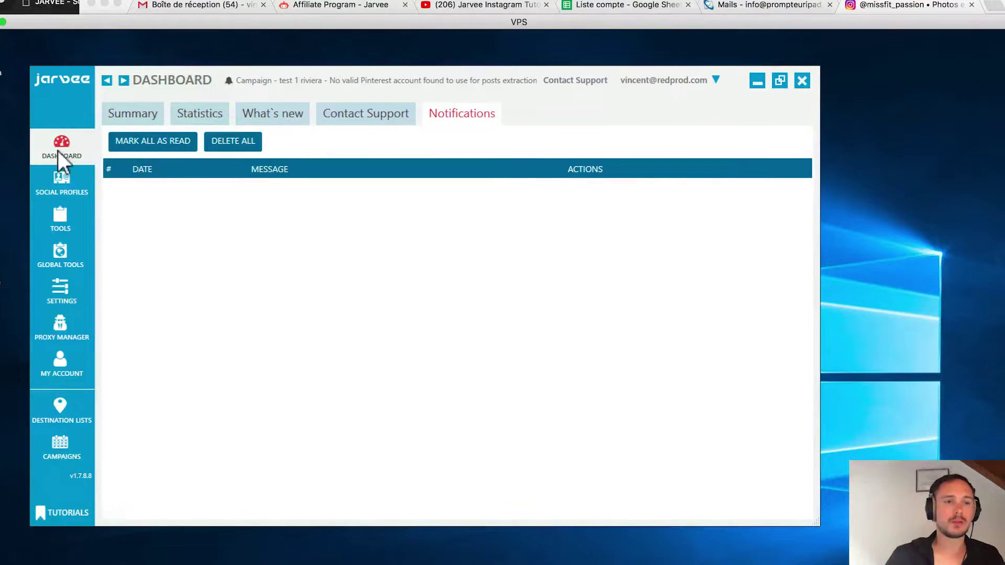
pyautogui.click(129, 115)
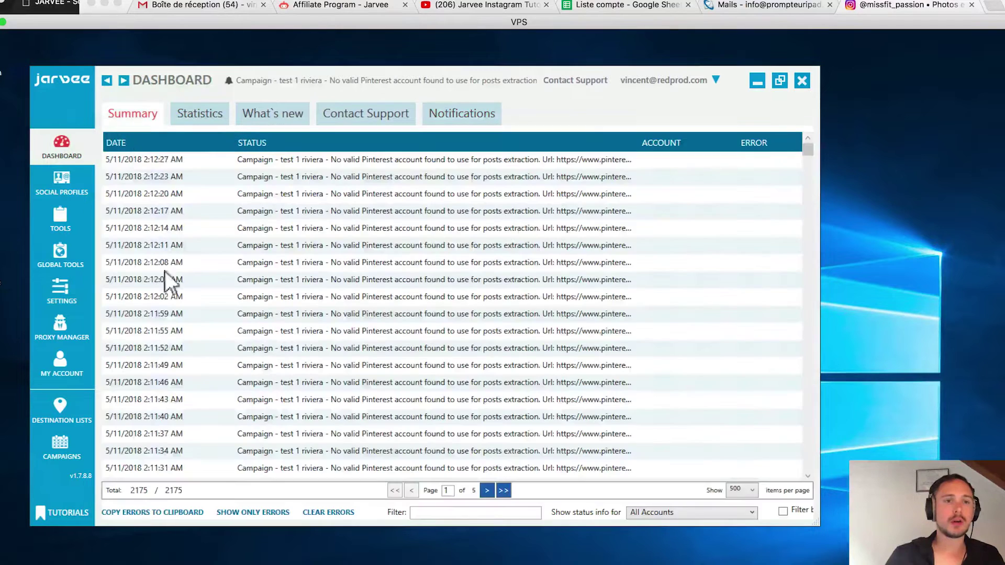
pyautogui.click(203, 114)
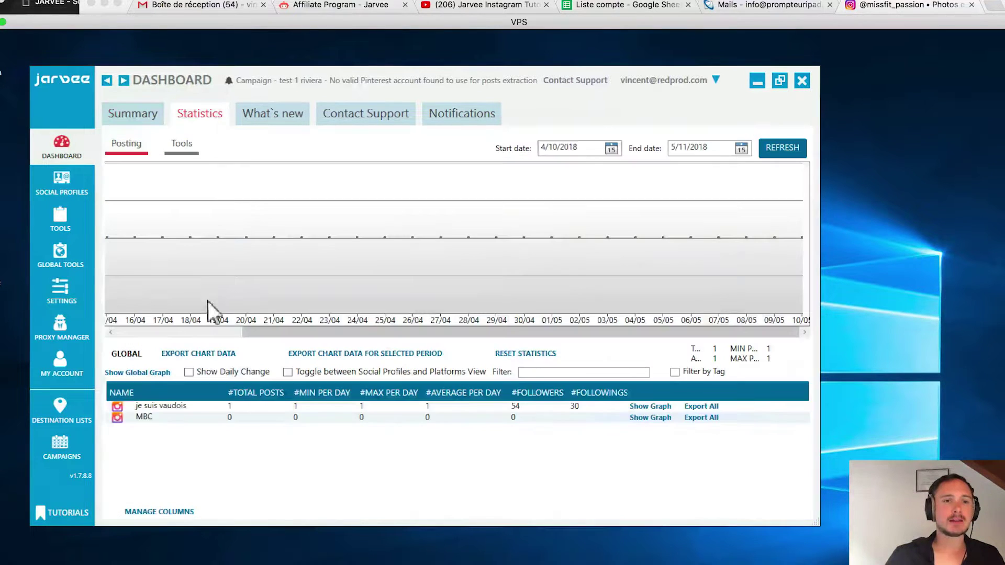
pyautogui.click(280, 115)
pyautogui.click(359, 116)
pyautogui.click(445, 118)
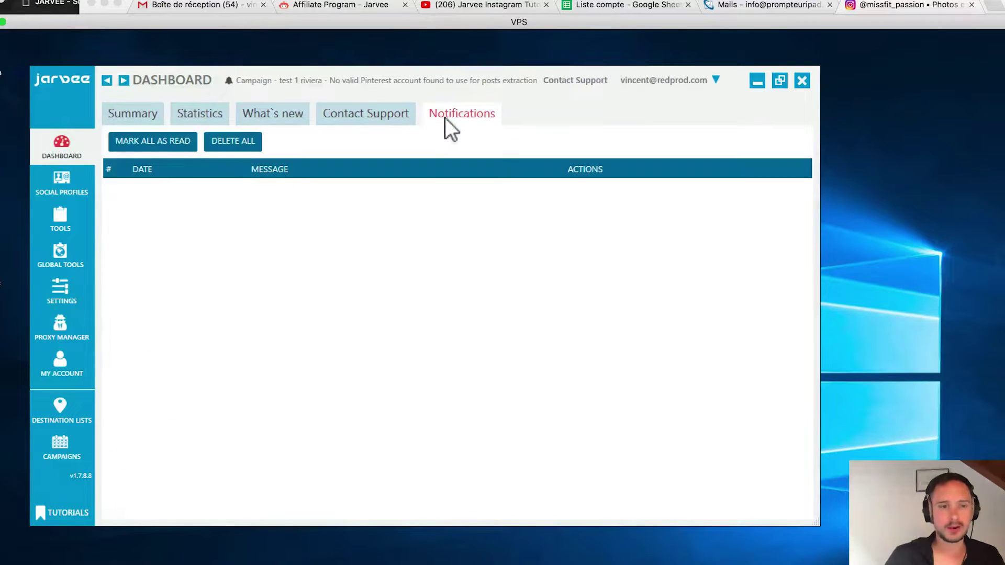
pyautogui.click(66, 181)
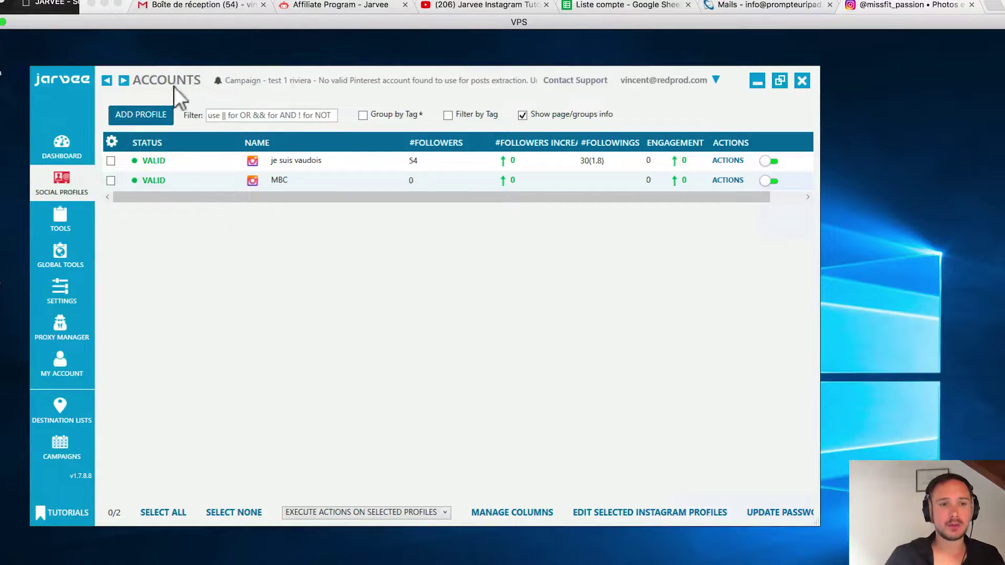
# - Add a new Instagram profile and rename it 'Miss fit'
pyautogui.click(145, 114)
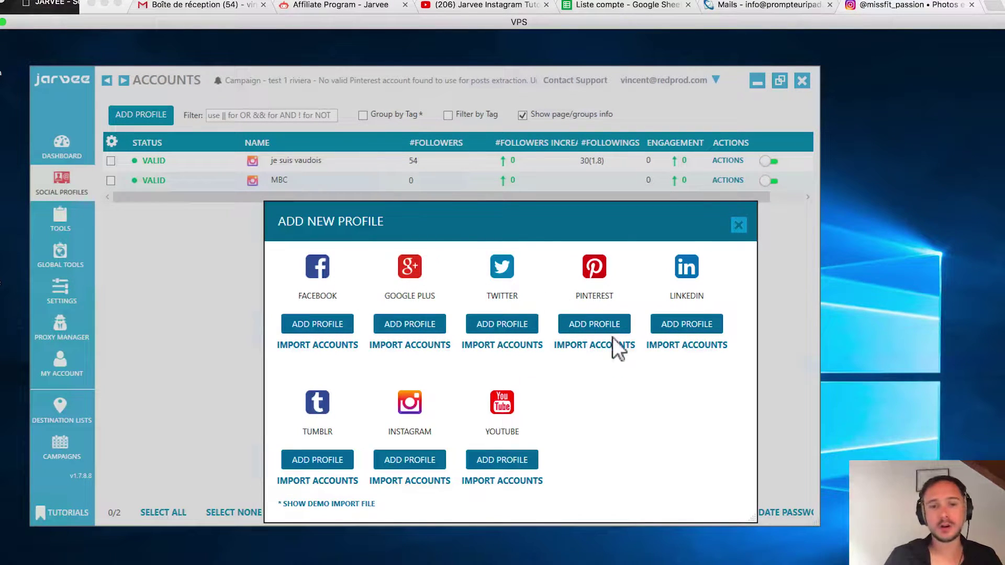
pyautogui.click(410, 459)
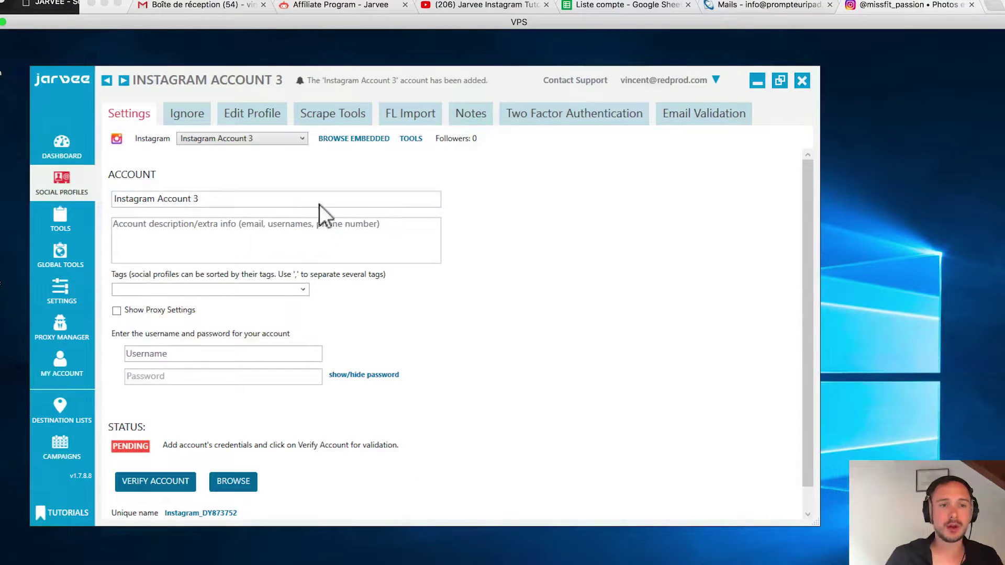
pyautogui.doubleClick(319, 201)
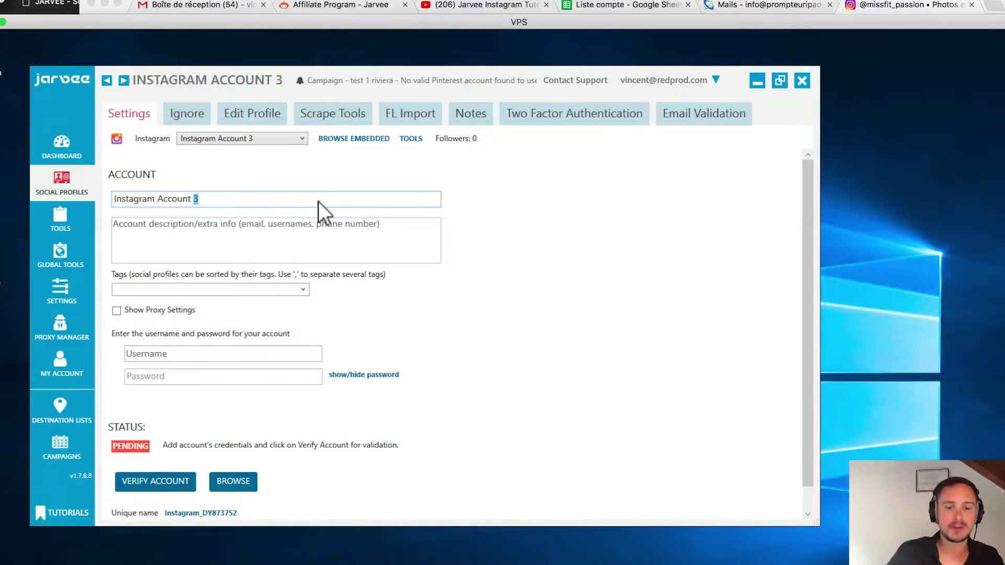
pyautogui.press('super+a')
pyautogui.press('super+a')
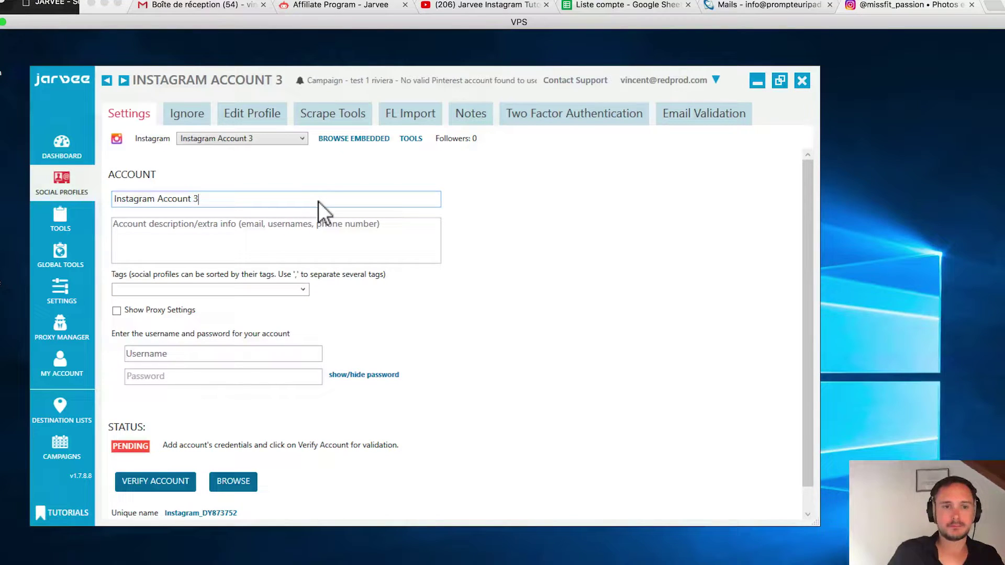
pyautogui.press('BackSpace')
pyautogui.press('BackSpace')
pyautogui.press('BackSpace')
pyautogui.press('BackSpace')
pyautogui.press('BackSpace')
pyautogui.press('BackSpace')
pyautogui.press('BackSpace')
pyautogui.press('BackSpace')
pyautogui.press('BackSpace')
pyautogui.press('BackSpace')
pyautogui.press('BackSpace')
pyautogui.press('BackSpace')
pyautogui.press('BackSpace')
pyautogui.press('BackSpace')
pyautogui.press('BackSpace')
pyautogui.press('BackSpace')
pyautogui.press('BackSpace')
pyautogui.press('BackSpace')
pyautogui.press('BackSpace')
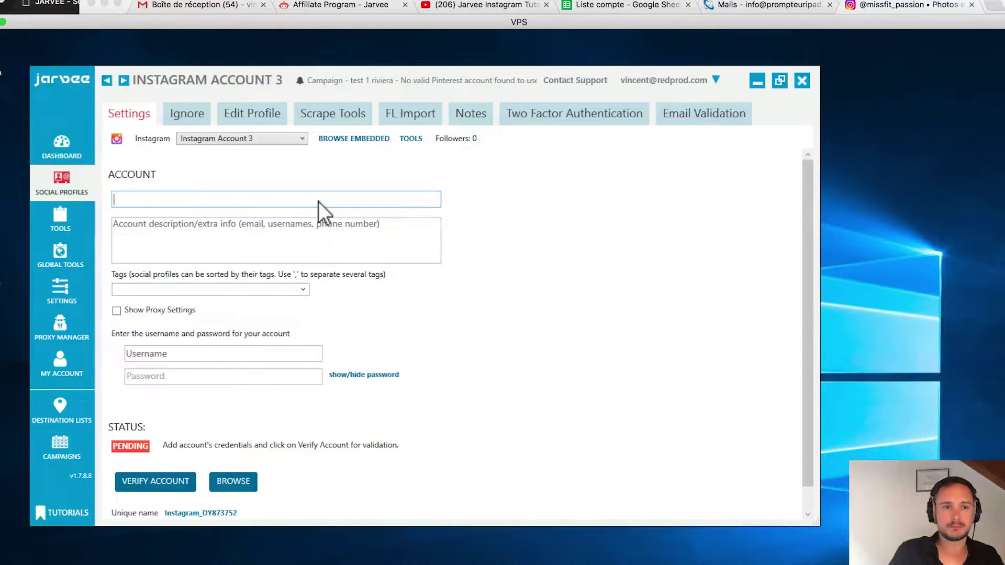
pyautogui.write('Miss fit')
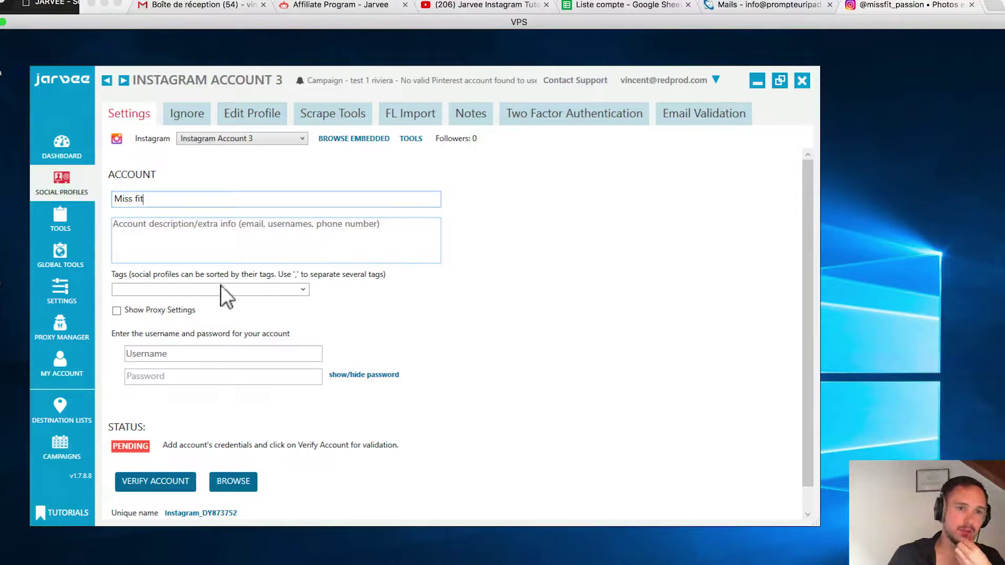
# - Enter the Instagram username and account password, then submit Miss fit for verification
pyautogui.click(212, 354)
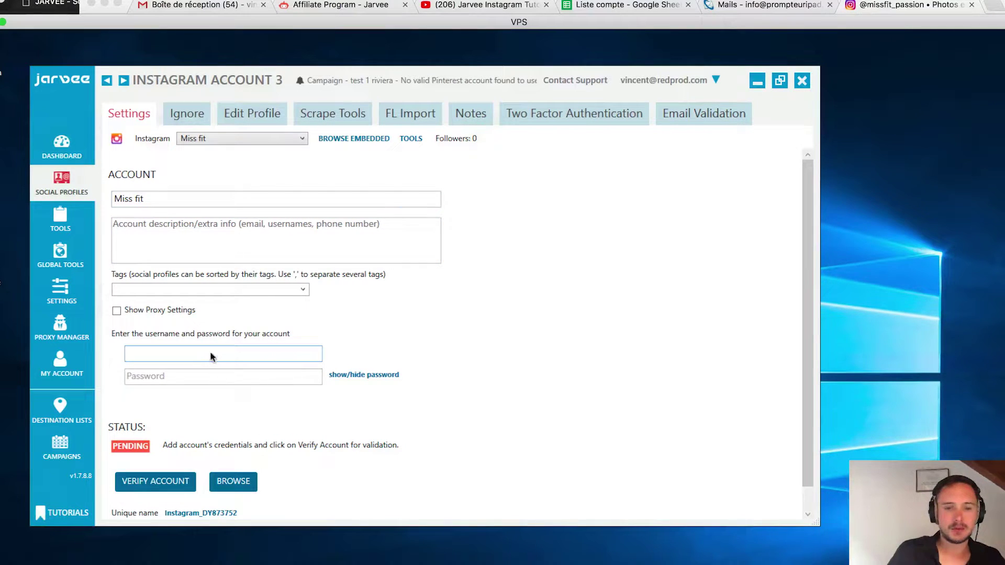
pyautogui.write('missfit')
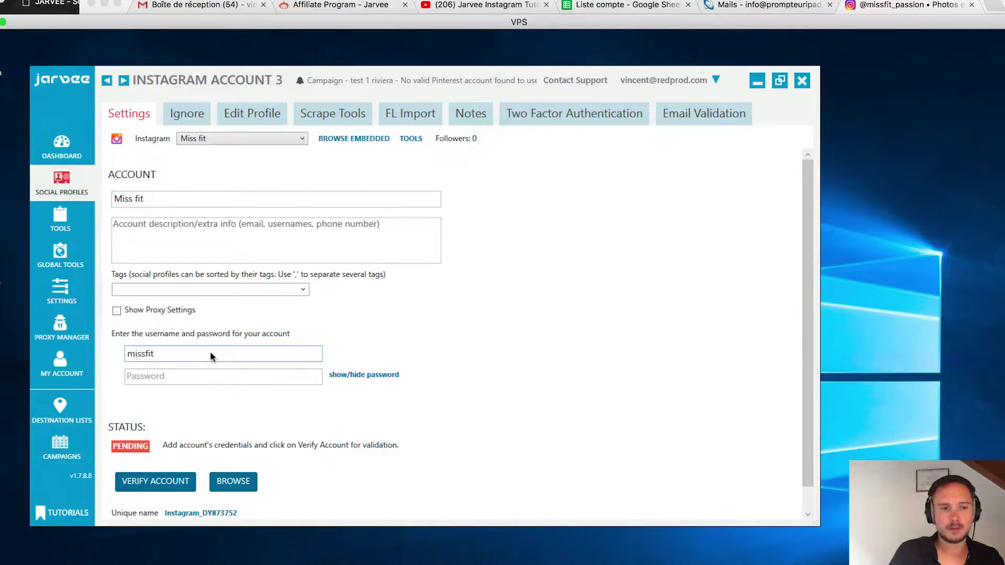
pyautogui.write('_passion')
pyautogui.press('Tab')
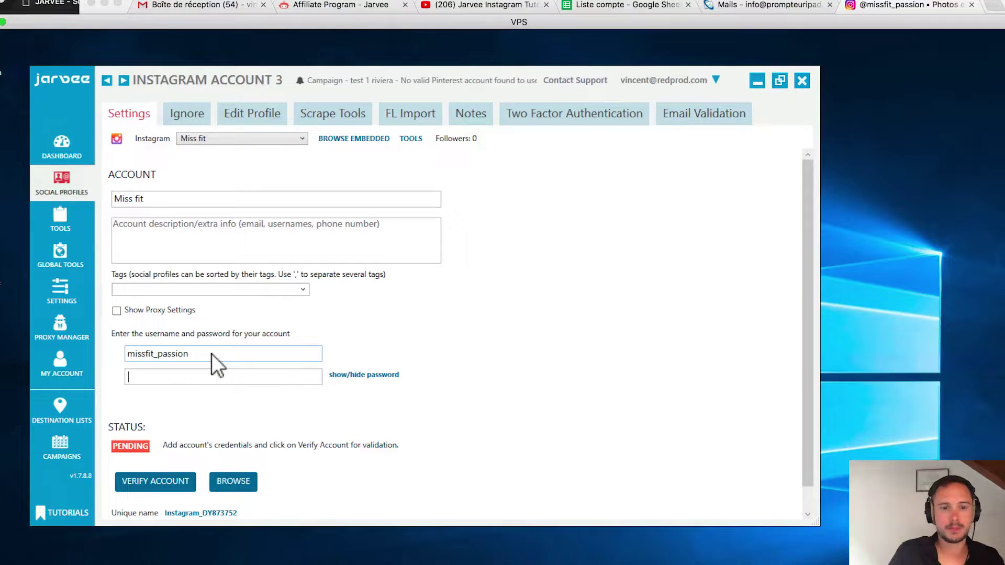
pyautogui.write('********')
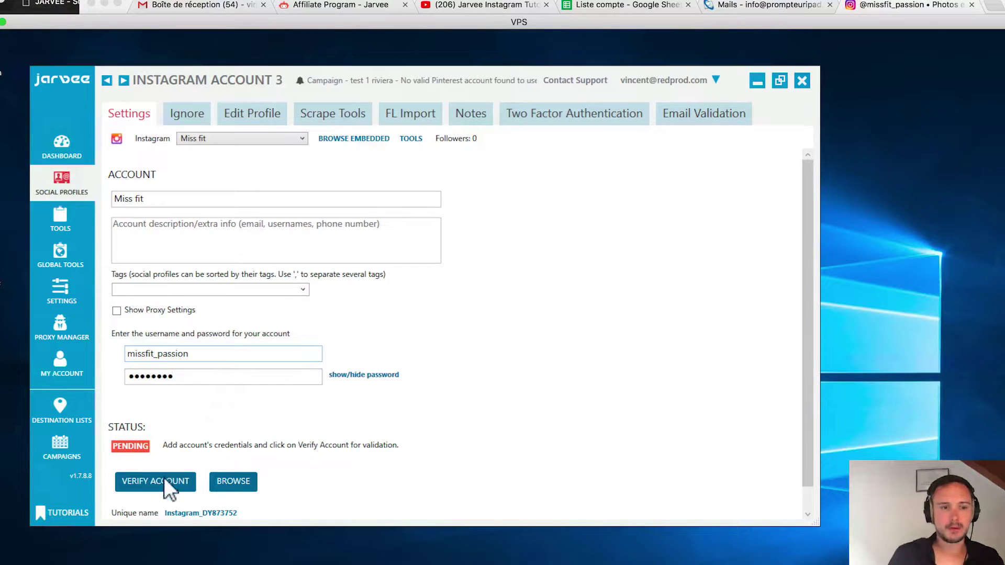
pyautogui.click(163, 481)
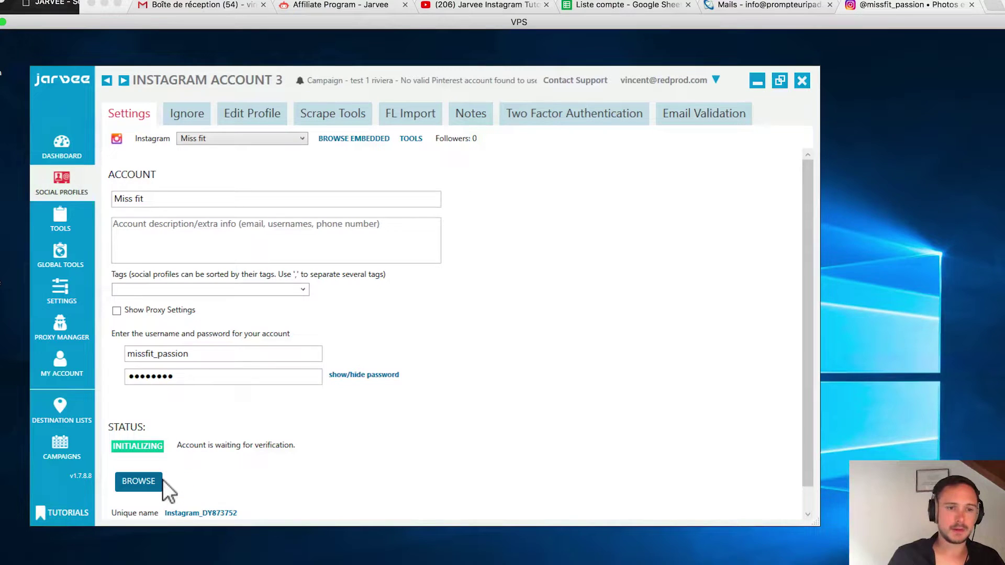
pyautogui.click(163, 482)
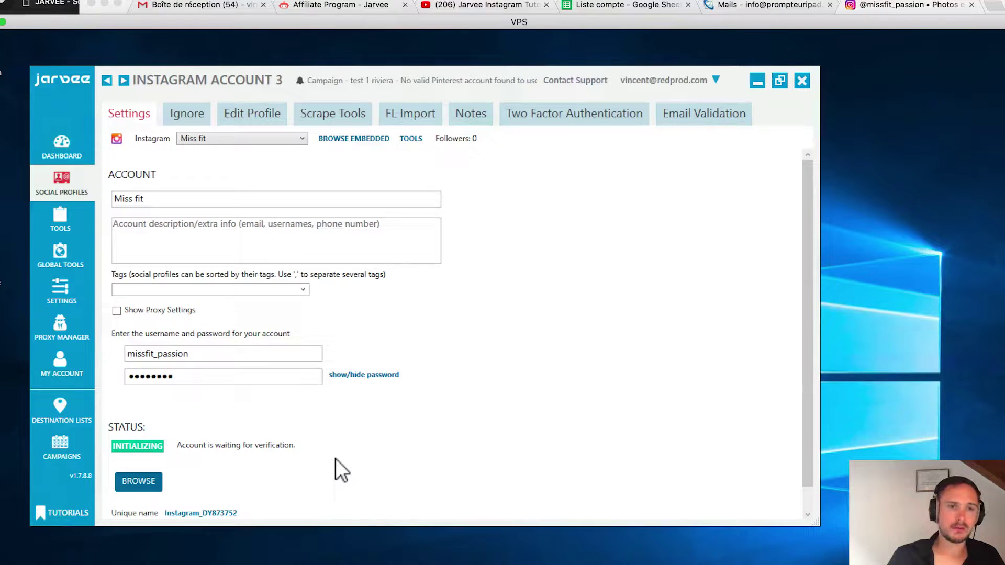
# - Enable verify-via-API for Miss fit and request the verification code by email
pyautogui.scroll(-3, 335, 459)
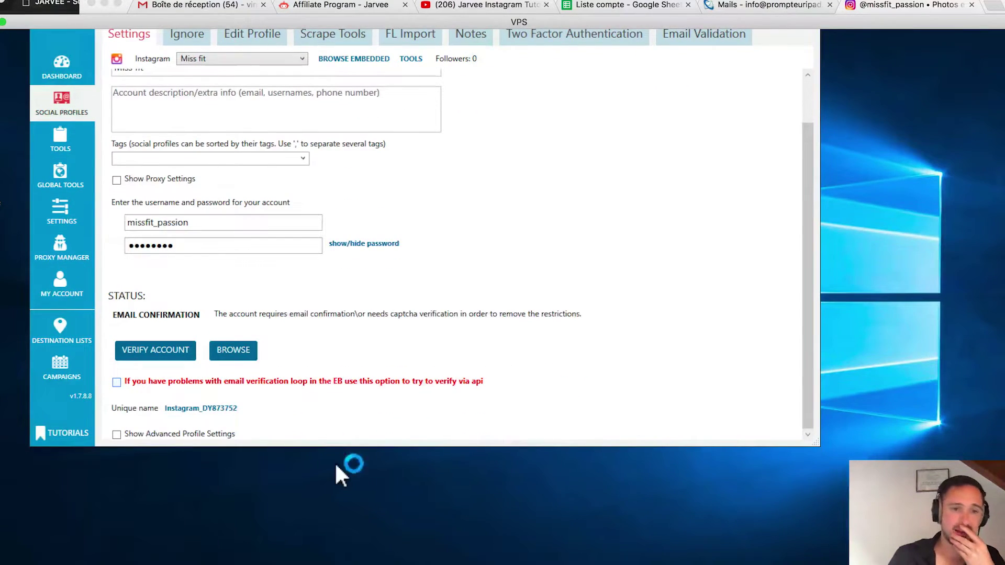
pyautogui.scroll(5, 365, 368)
pyautogui.scroll(-3, 365, 368)
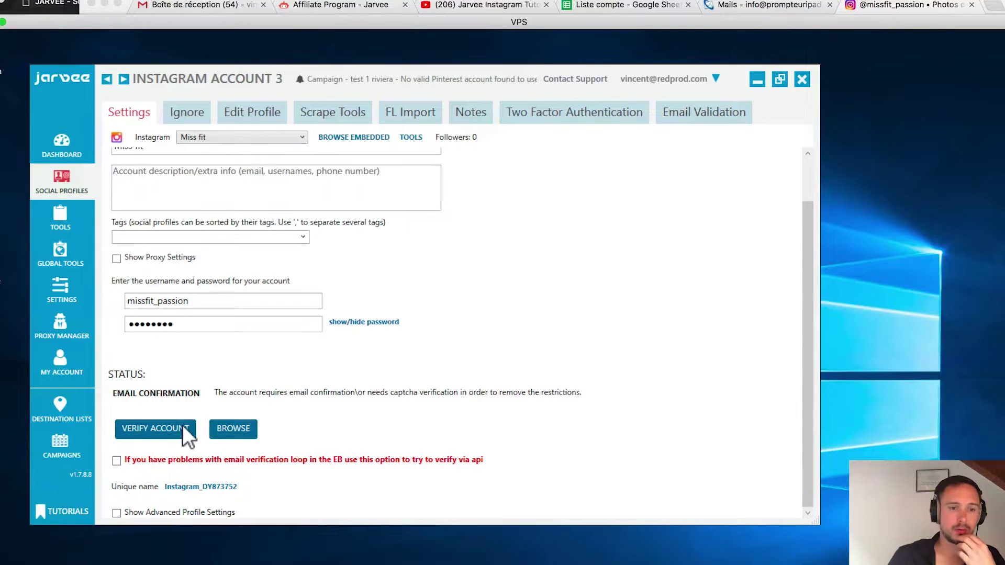
pyautogui.click(116, 461)
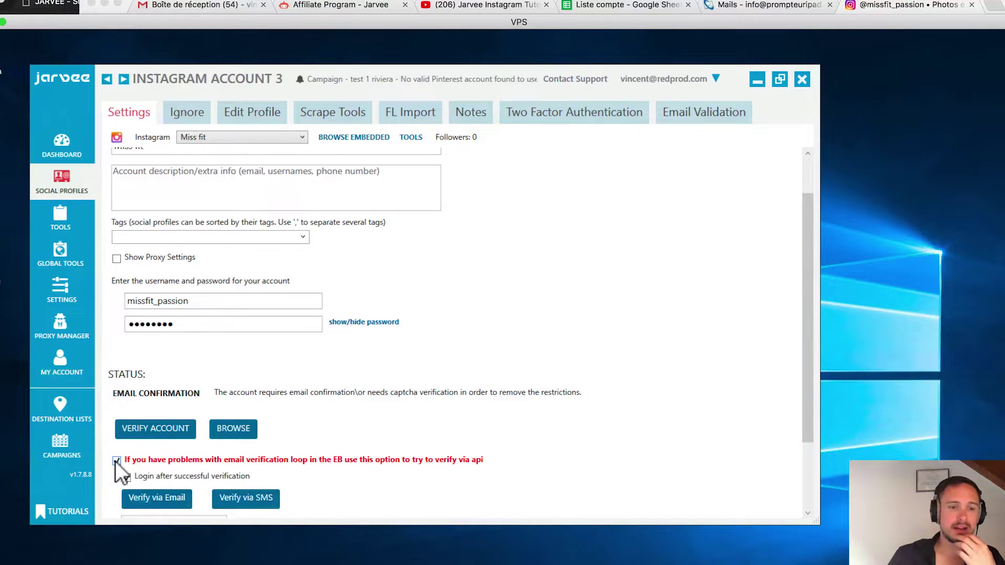
pyautogui.scroll(-3, 153, 493)
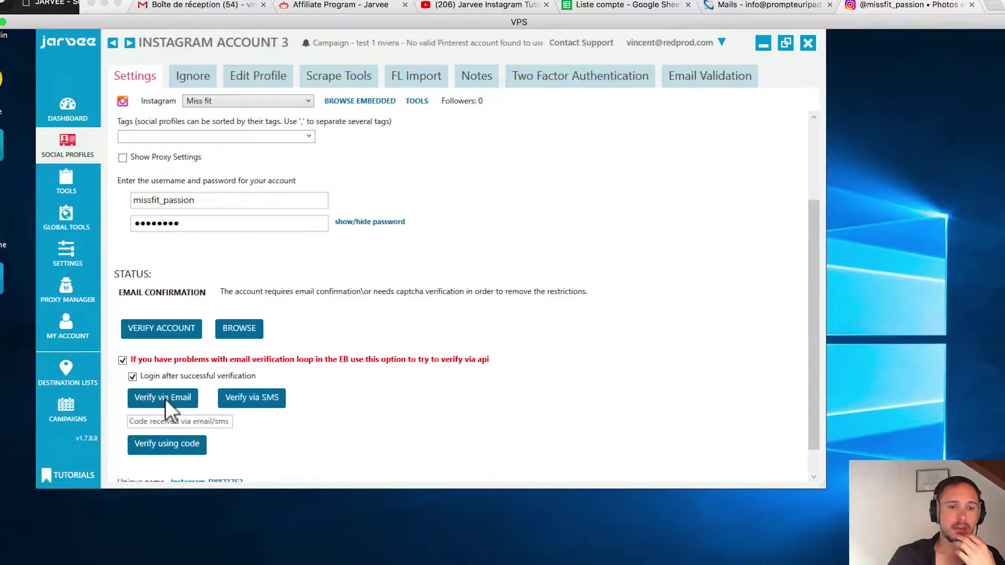
pyautogui.click(168, 397)
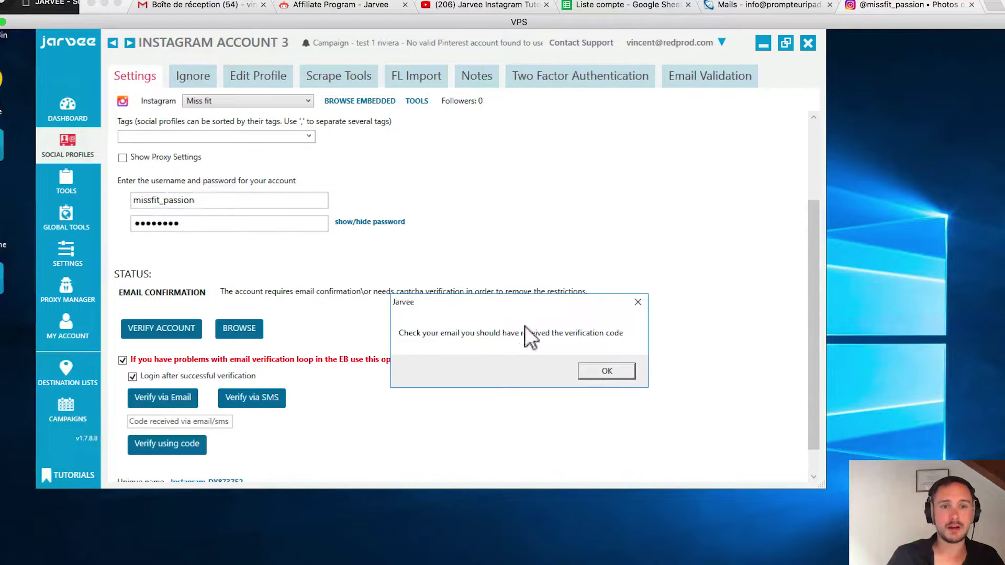
pyautogui.click(606, 372)
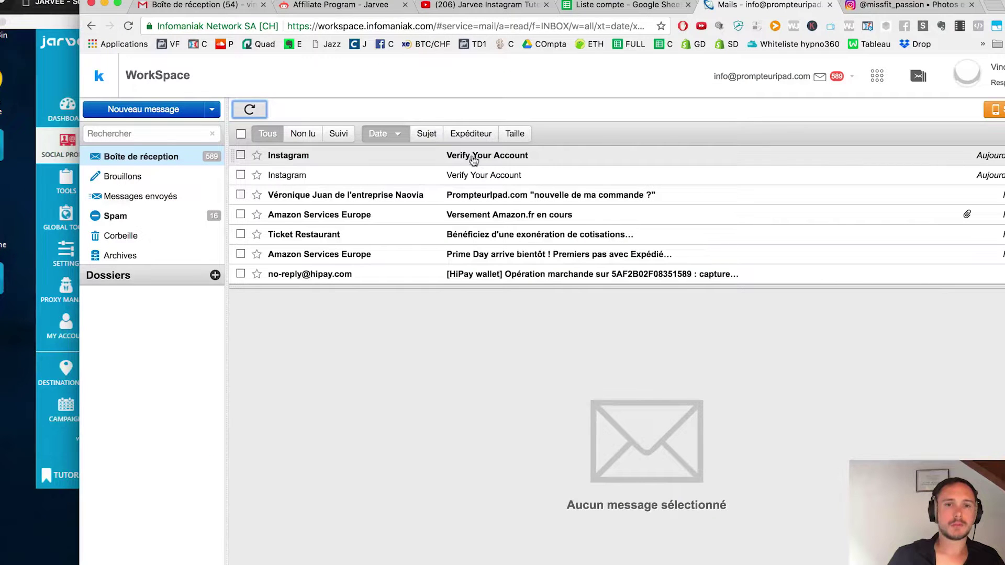
# - Read the code in Instagram's Verify Your Account email, then go back to Jarvee's code field
pyautogui.click(488, 158)
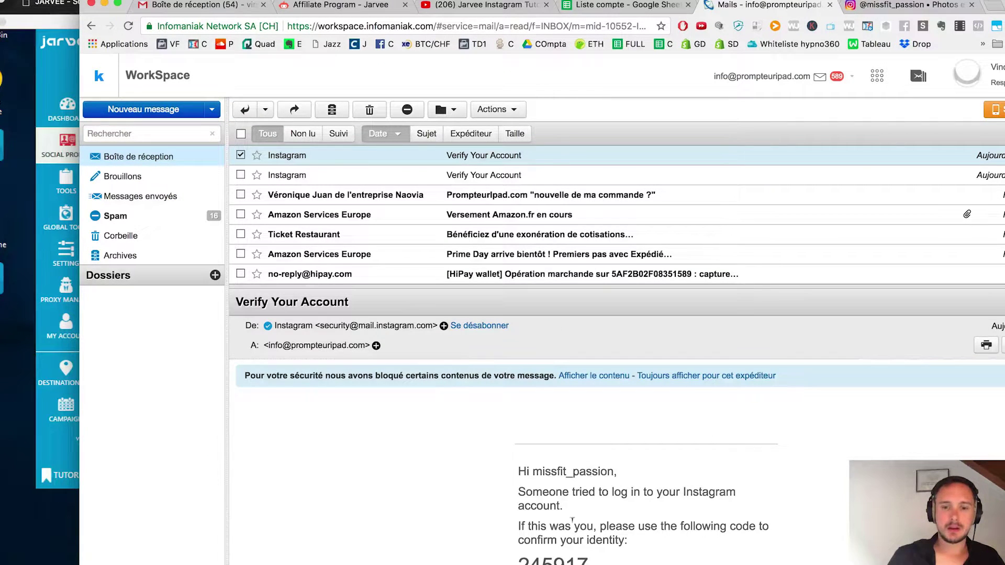
pyautogui.click(56, 430)
pyautogui.click(193, 422)
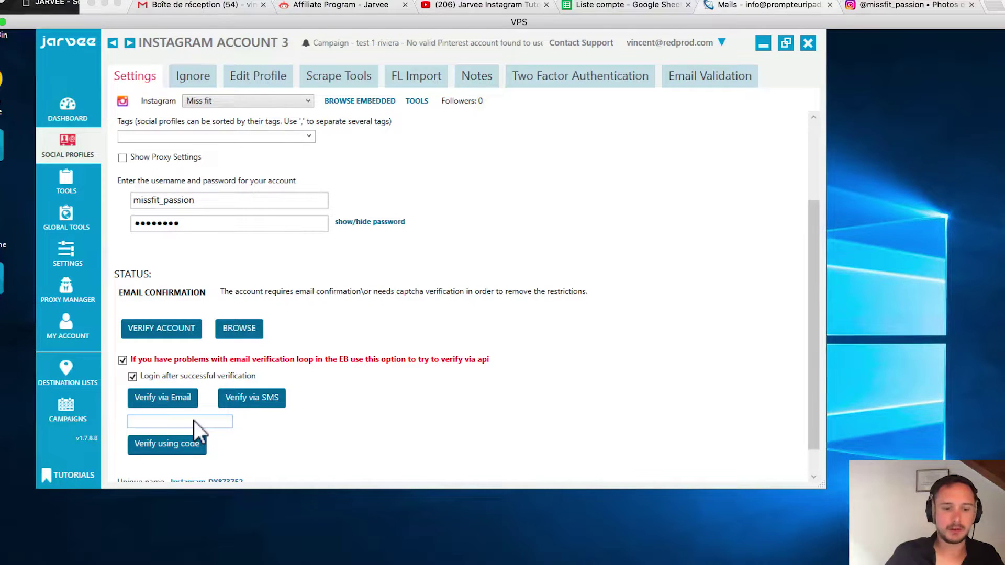
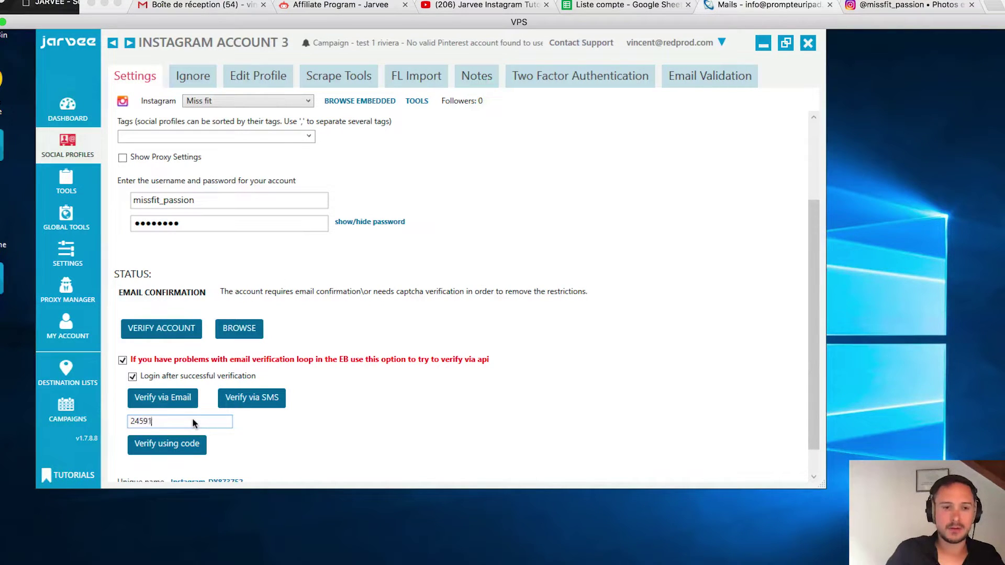
# - Submit the emailed verification code for Miss fit and review its Settings tab
pyautogui.click(171, 444)
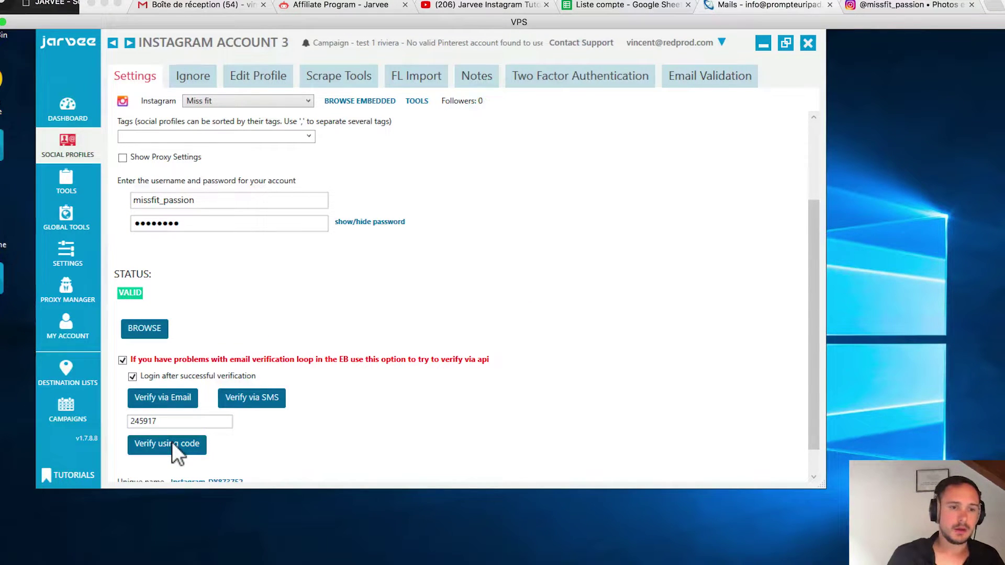
pyautogui.scroll(-3, 339, 390)
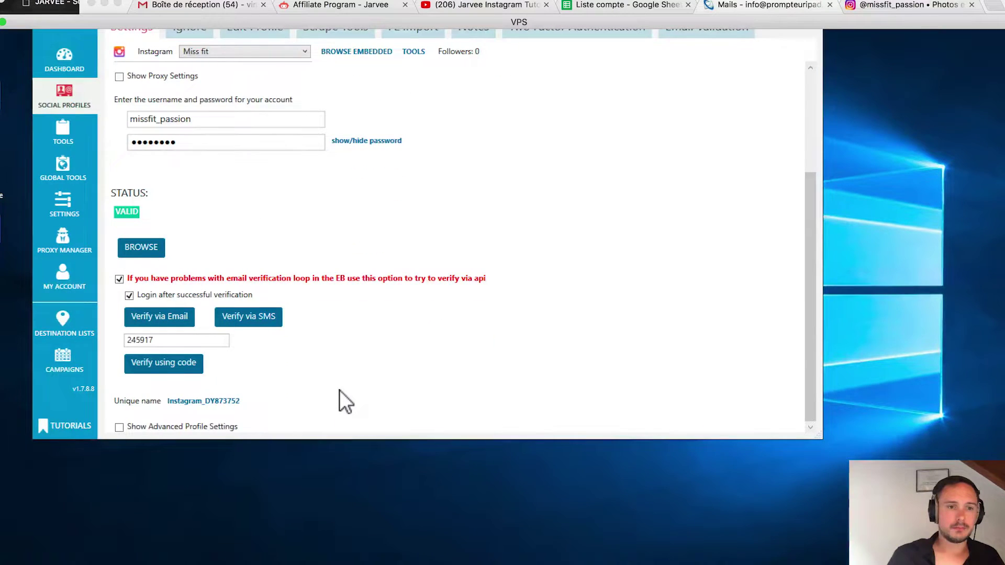
pyautogui.scroll(5, 339, 390)
pyautogui.scroll(2, 339, 390)
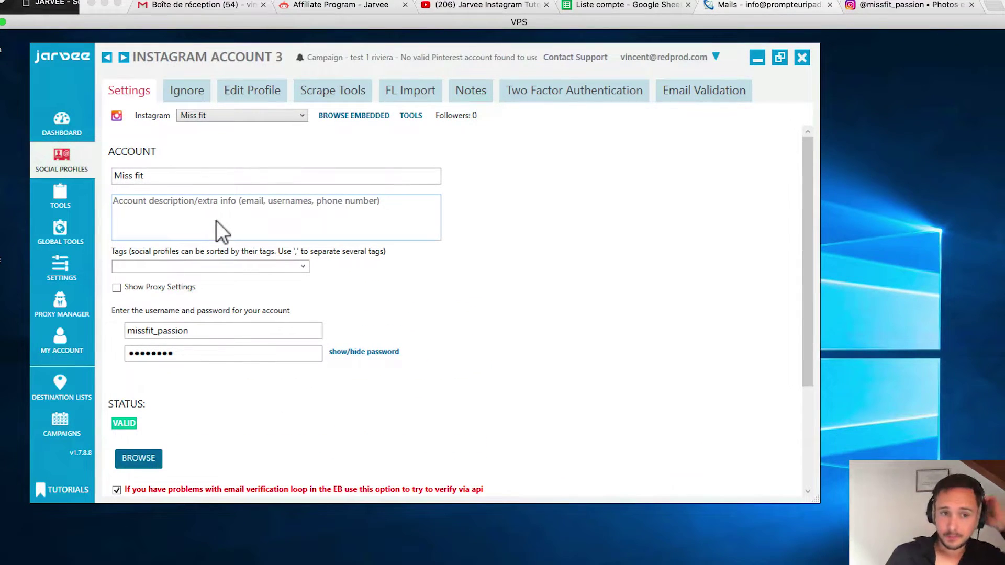
# - View Miss fit's Ignore, Edit Profile, Scrape Tools, FL Import, Notes, 2FA and Email Validation tabs
pyautogui.click(197, 90)
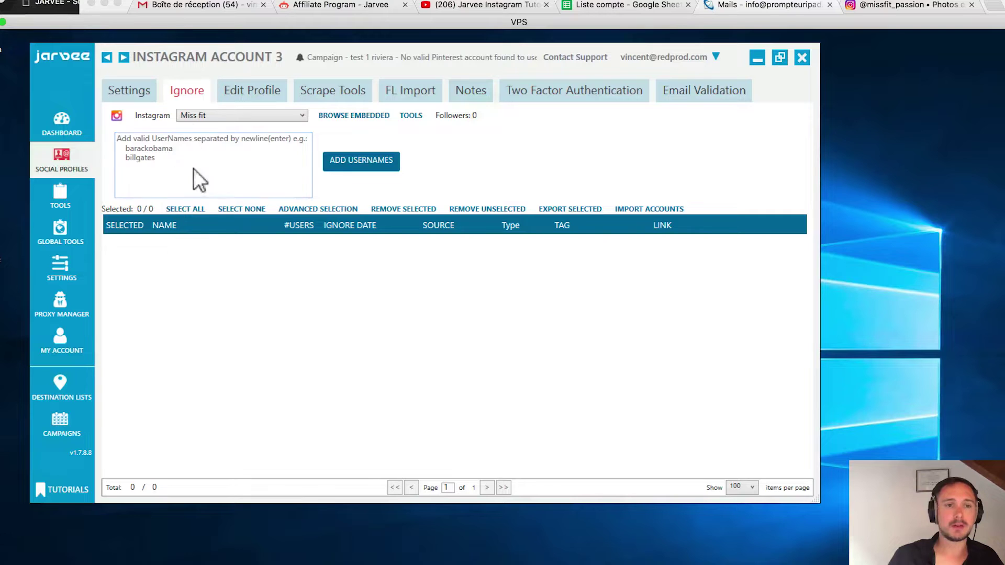
pyautogui.click(255, 86)
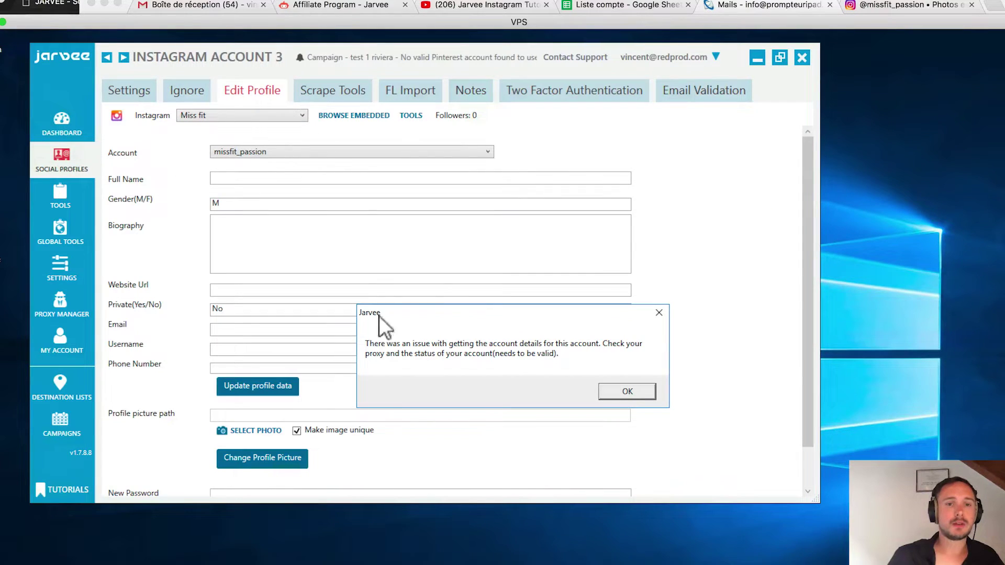
pyautogui.click(658, 313)
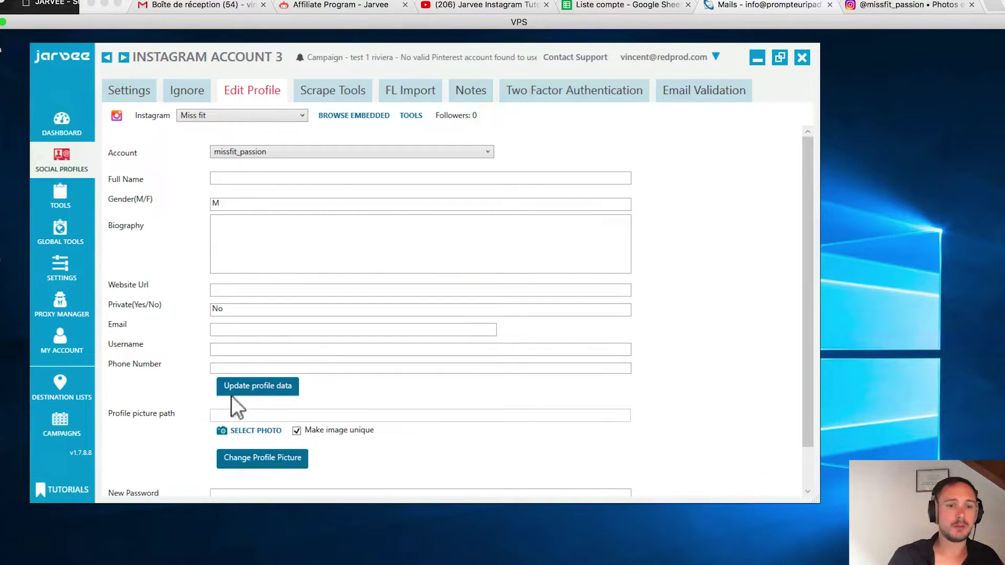
pyautogui.click(344, 88)
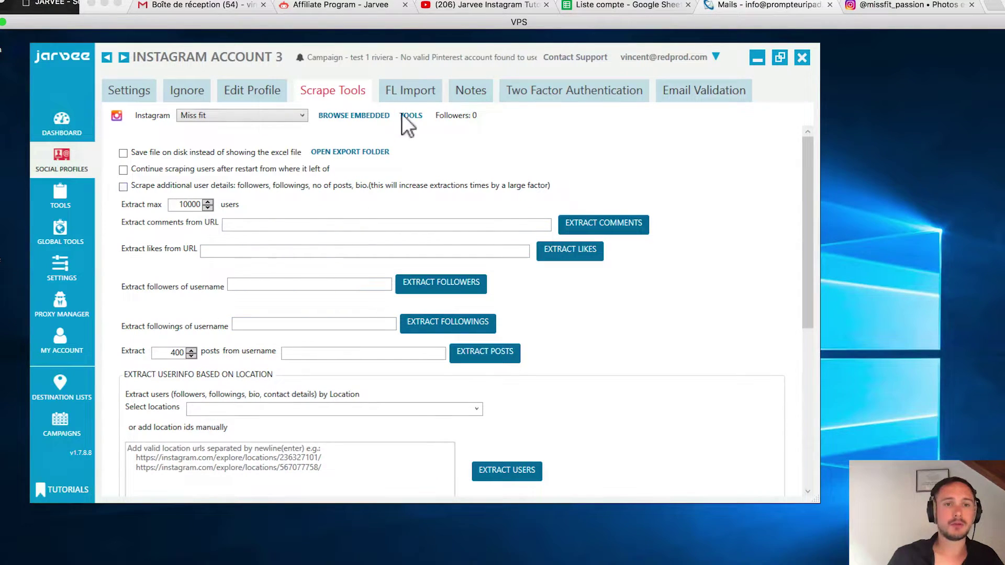
pyautogui.click(406, 94)
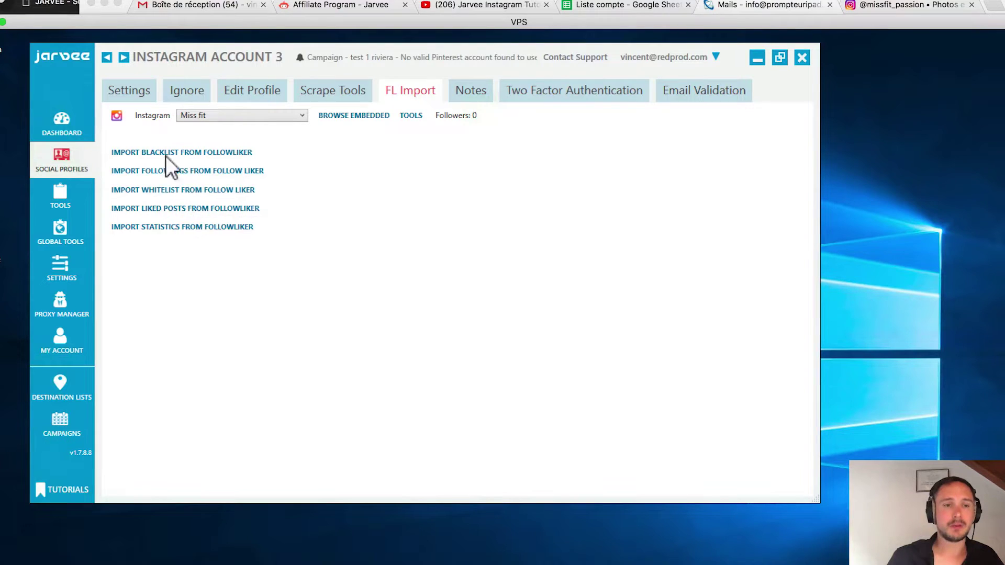
pyautogui.click(477, 94)
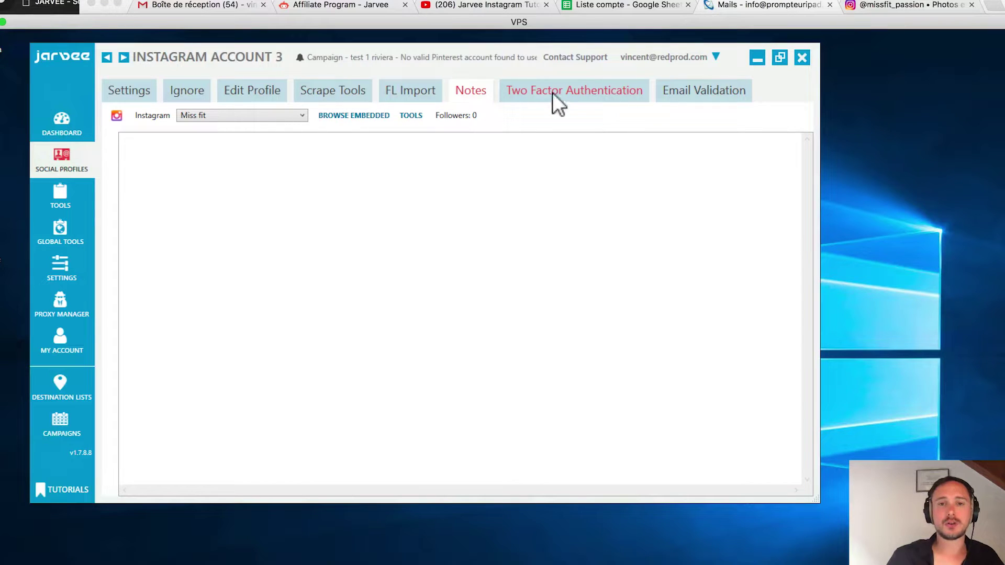
pyautogui.click(572, 93)
pyautogui.click(707, 88)
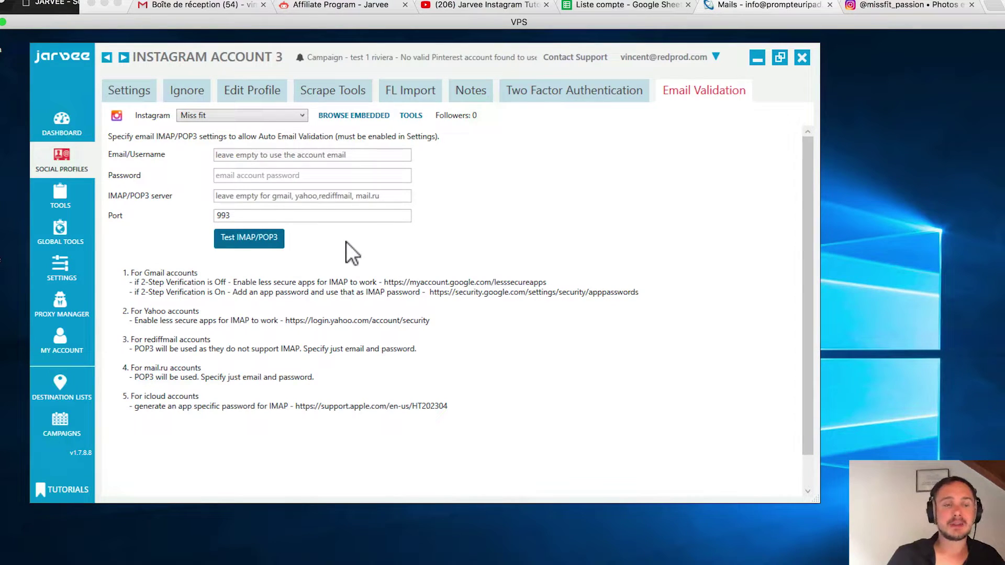
pyautogui.click(62, 155)
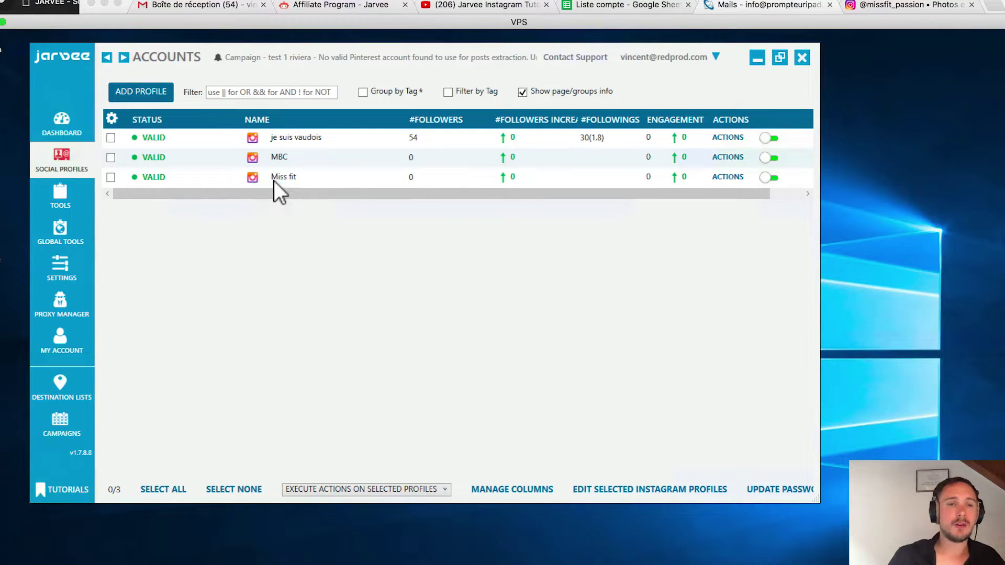
# - Open the per-account Tools overview and view the Miss fit Instagram profile in Chrome
pyautogui.click(58, 194)
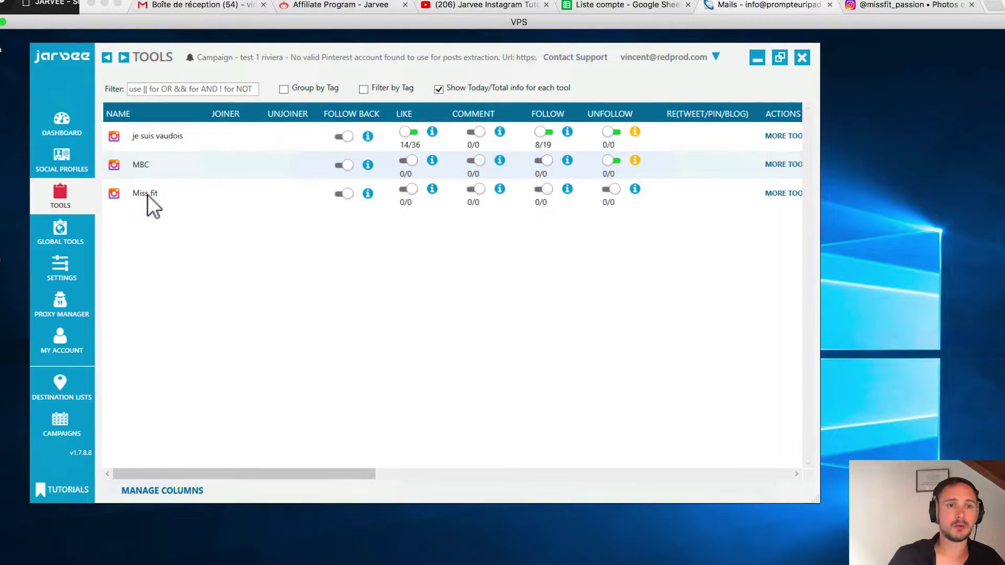
pyautogui.click(937, 5)
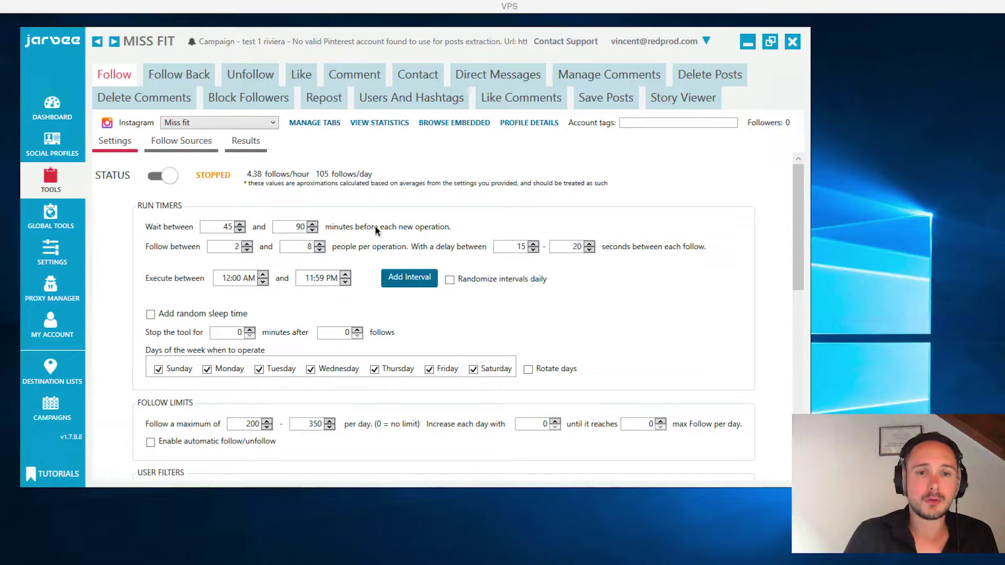
# - Set the Follow wait between operations to 20–45 minutes
pyautogui.doubleClick(229, 227)
pyautogui.write('12')
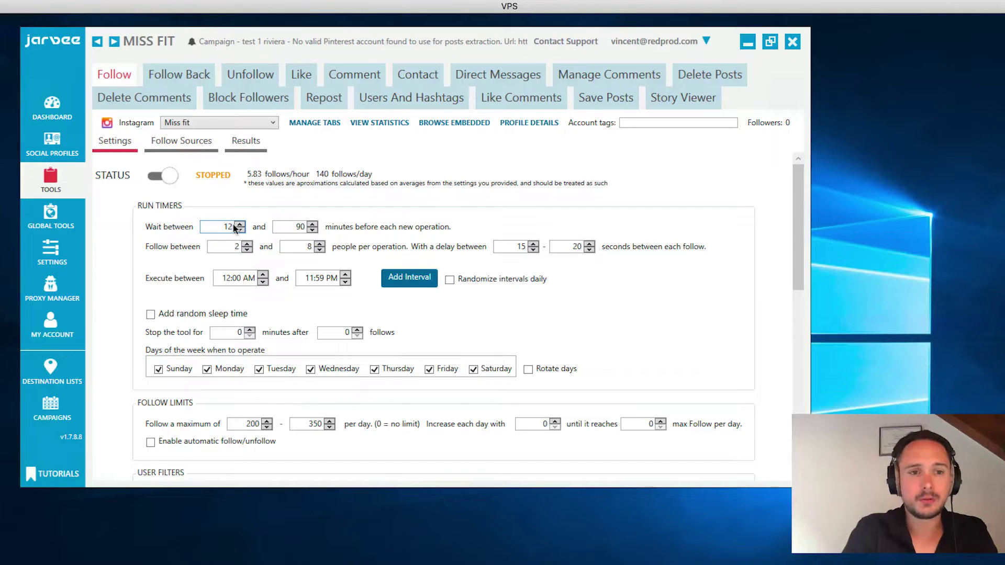
pyautogui.doubleClick(233, 227)
pyautogui.write('20')
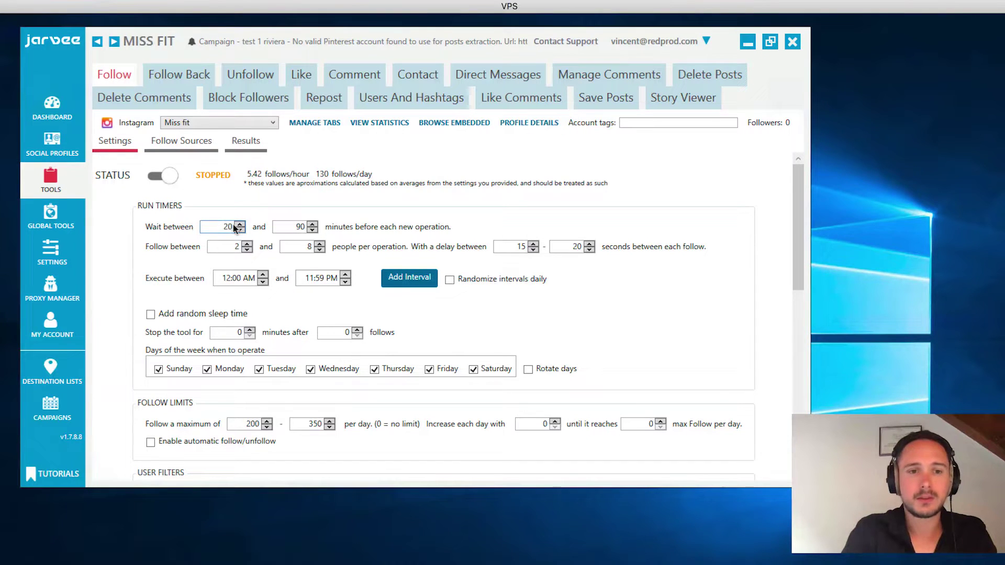
pyautogui.doubleClick(308, 225)
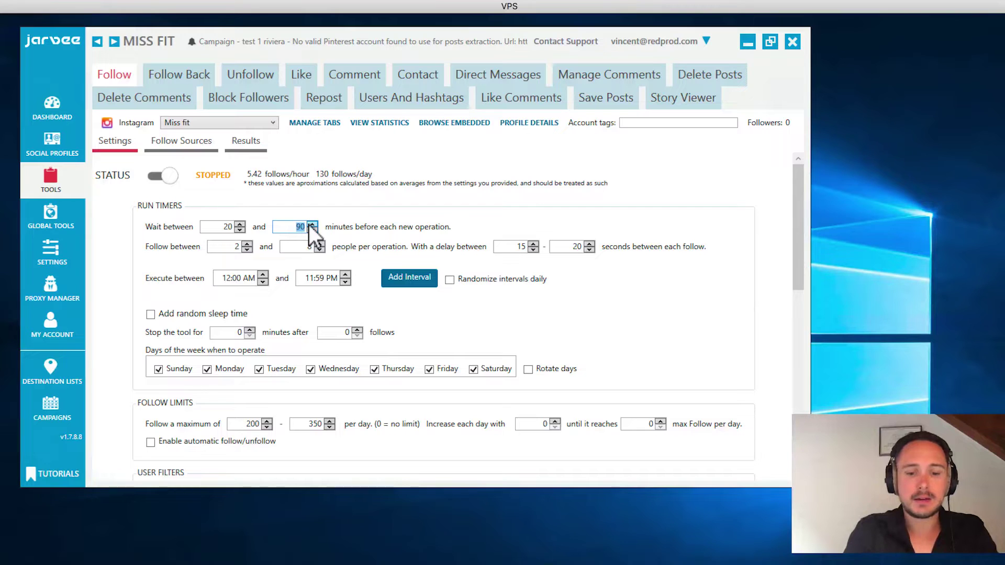
pyautogui.write('45')
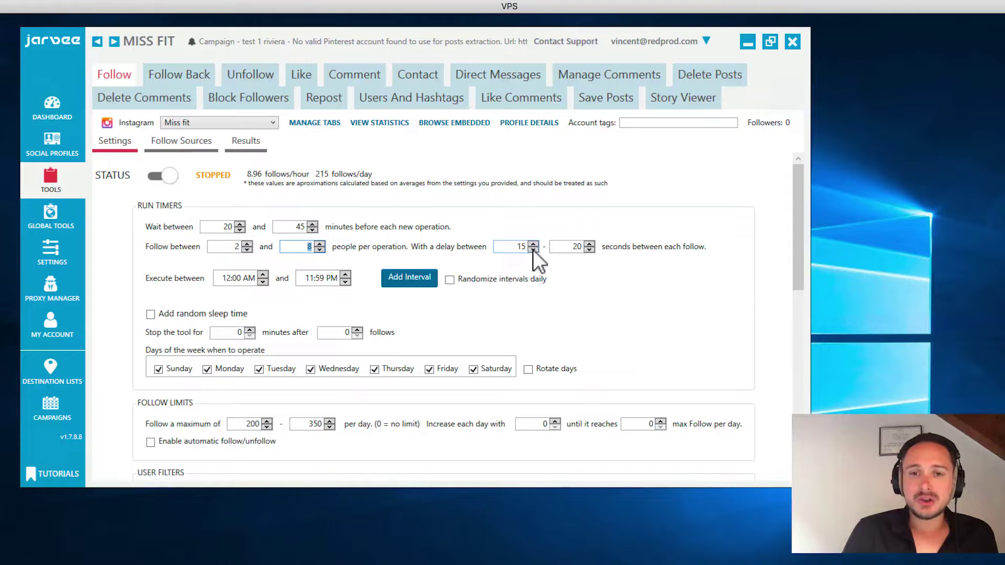
# - Set follow delays to 15–30 seconds and raise the minimum follows per operation to 3
pyautogui.moveTo(513, 247); pyautogui.dragTo(532, 247)
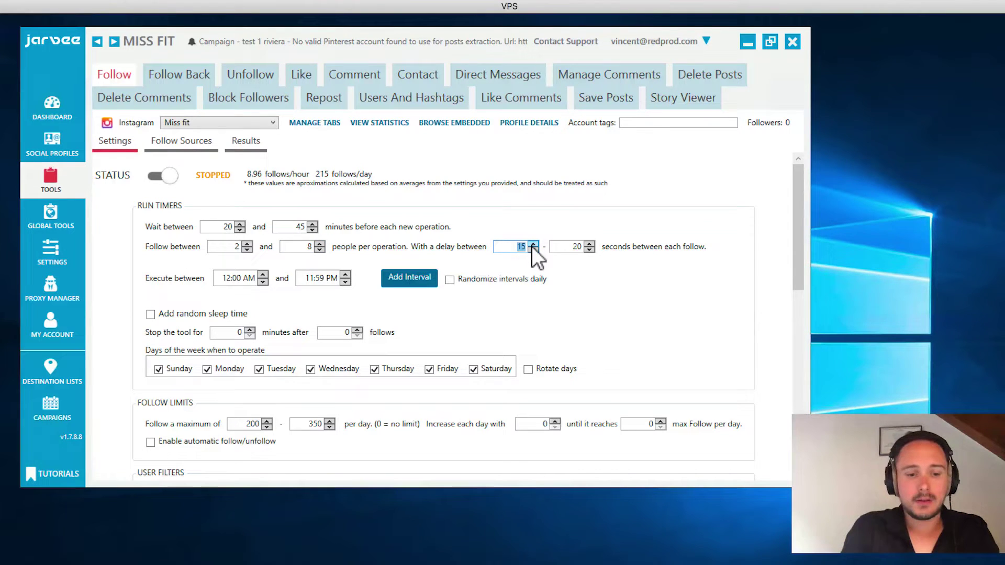
pyautogui.write('15')
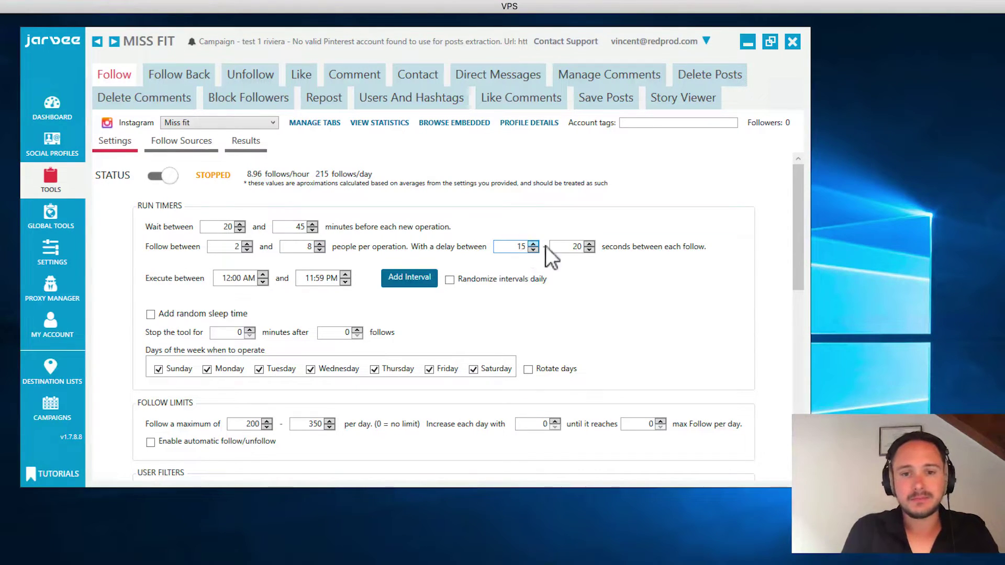
pyautogui.moveTo(561, 247); pyautogui.dragTo(589, 247)
pyautogui.write('30')
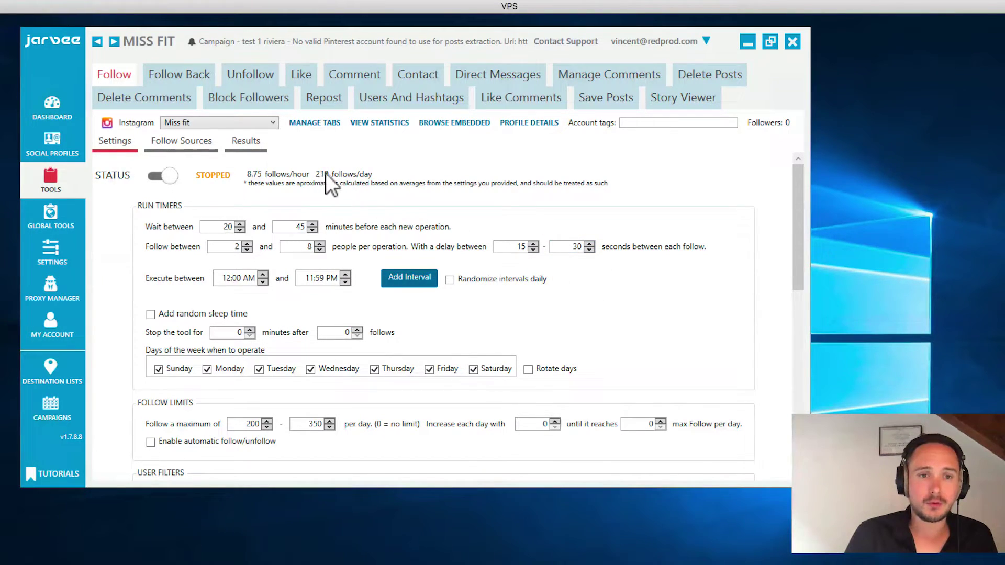
pyautogui.click(248, 245)
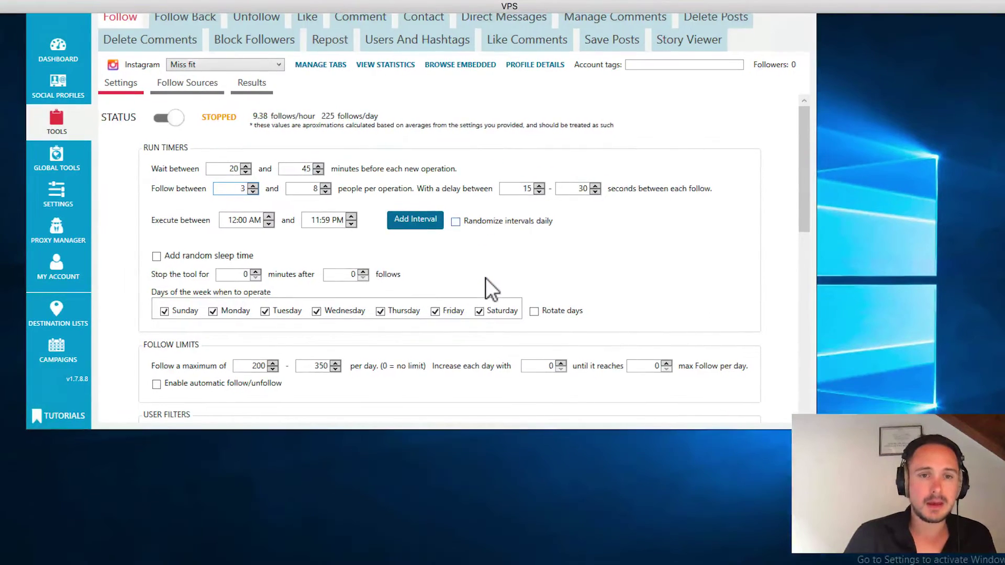
pyautogui.scroll(-4, 461, 273)
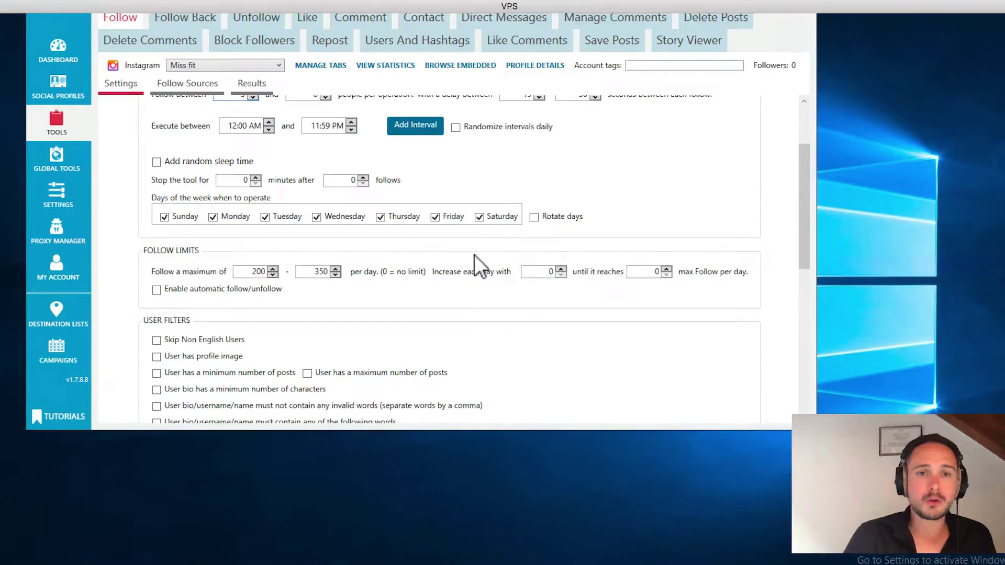
# - Set Follow Limits to 40–120 per day, increasing by 30 daily until 600
pyautogui.scroll(1, 471, 248)
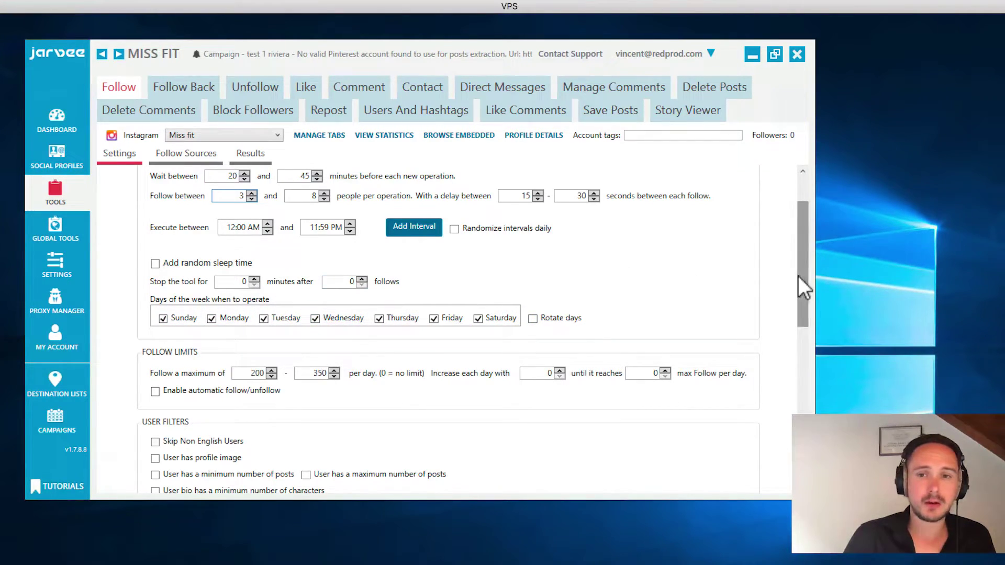
pyautogui.scroll(-1, 797, 296)
pyautogui.scroll(-4, 797, 307)
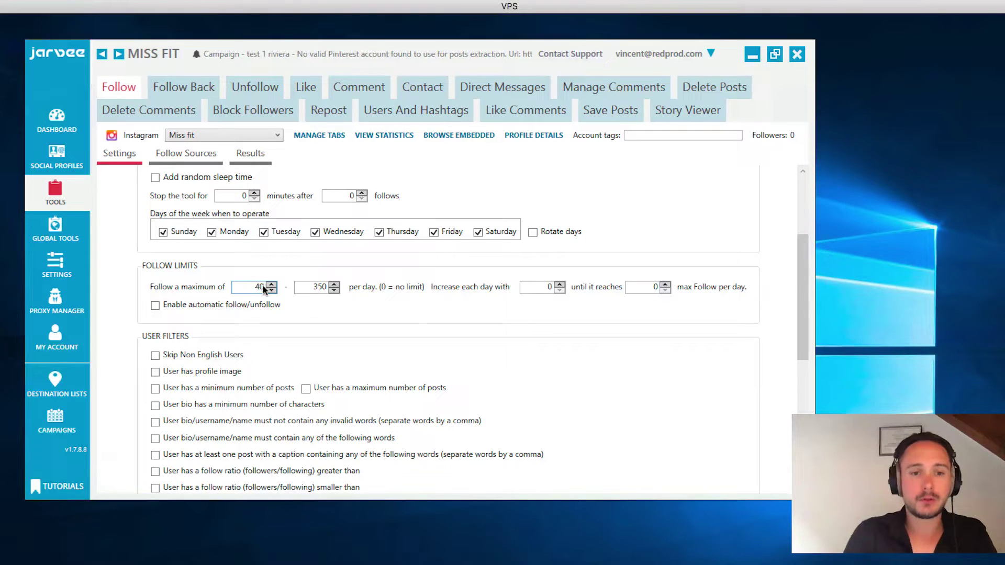
pyautogui.write('0')
pyautogui.click(329, 286)
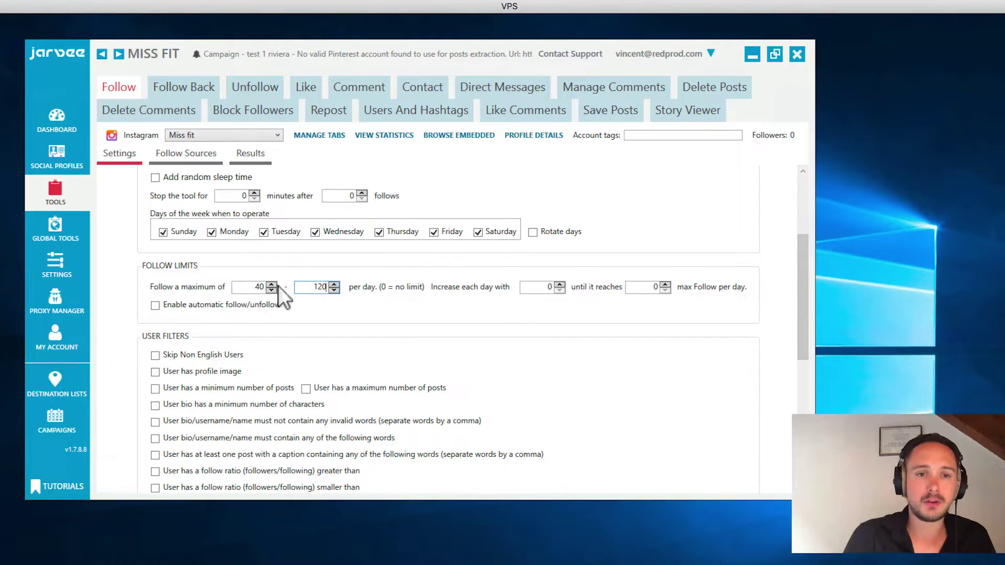
pyautogui.click(544, 287)
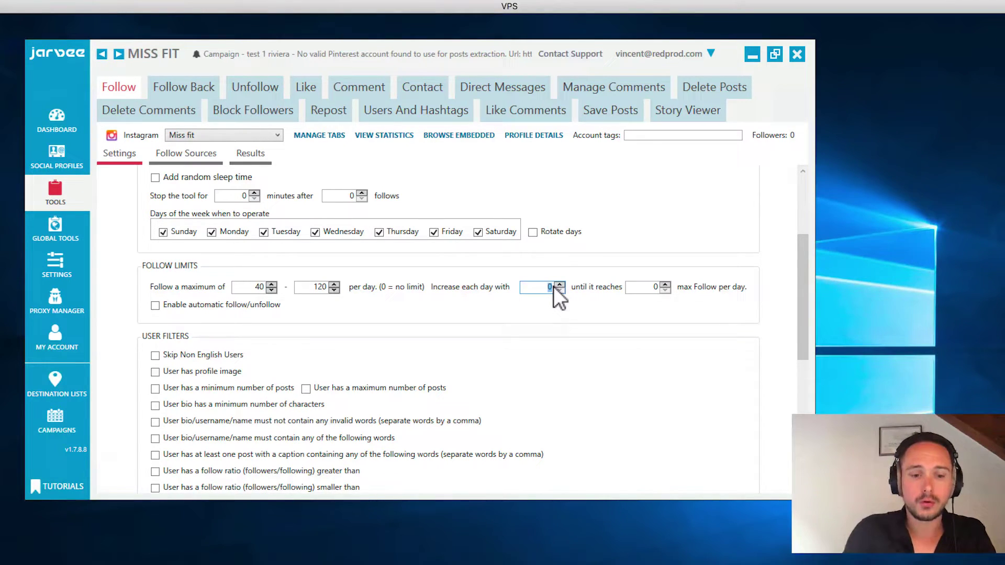
pyautogui.write('30')
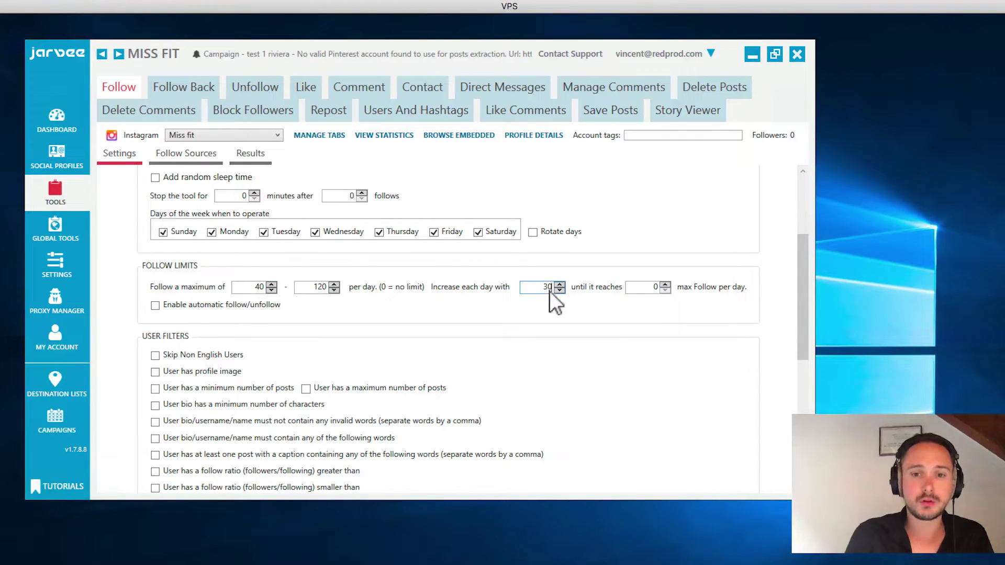
pyautogui.click(661, 288)
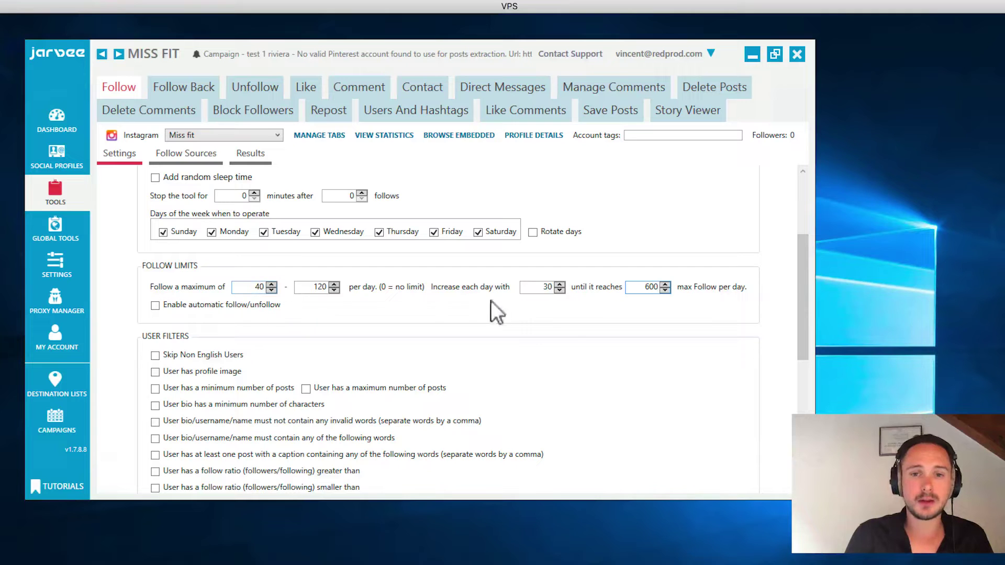
pyautogui.moveTo(803, 302); pyautogui.dragTo(803, 339)
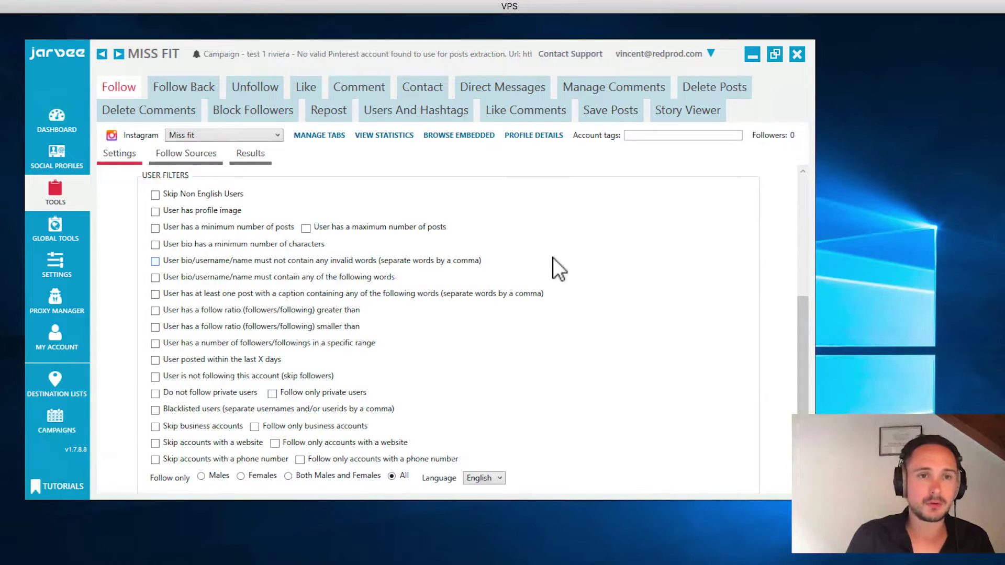
# - Restrict following to users who have a profile image
pyautogui.moveTo(201, 194)
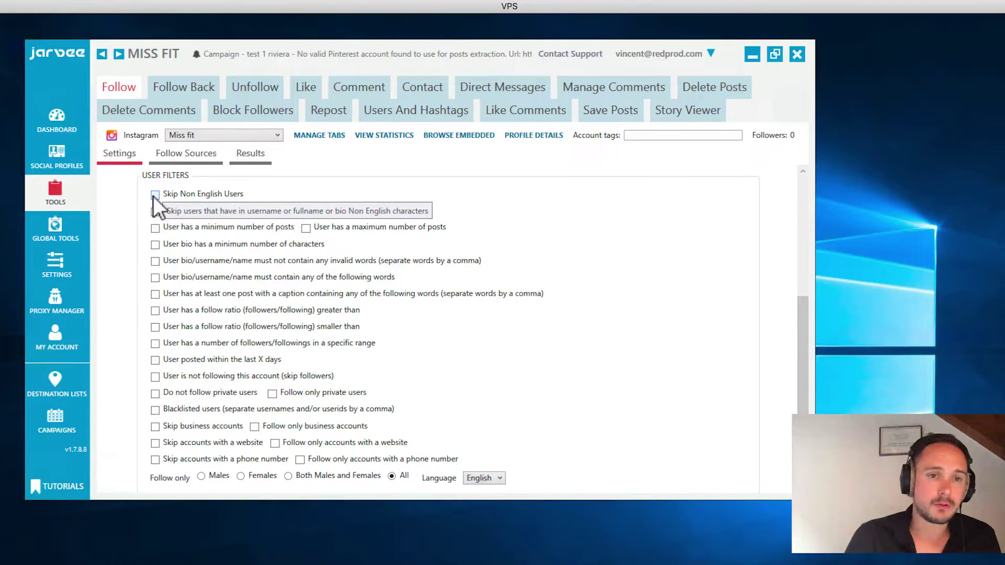
pyautogui.click(155, 212)
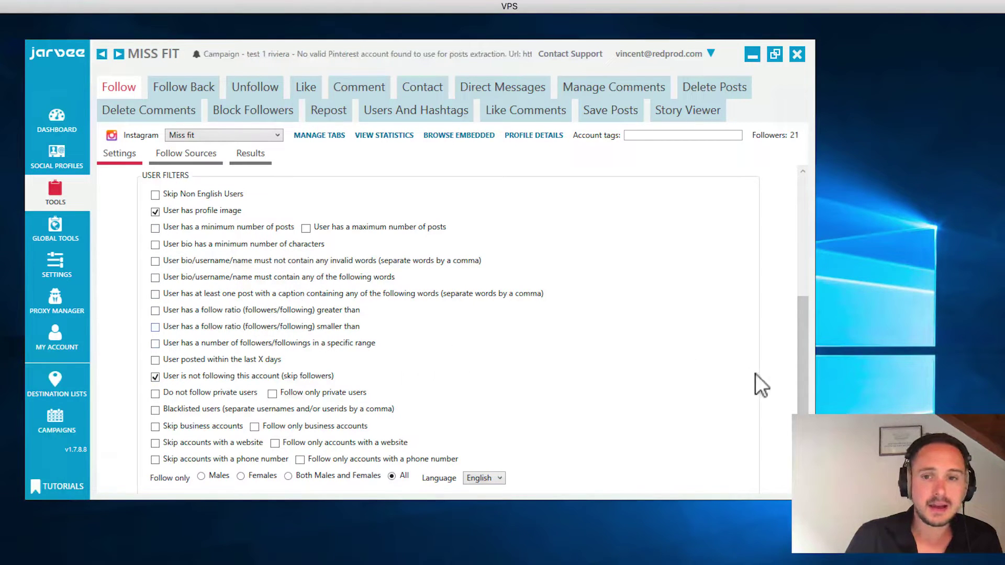
pyautogui.scroll(-3, 804, 396)
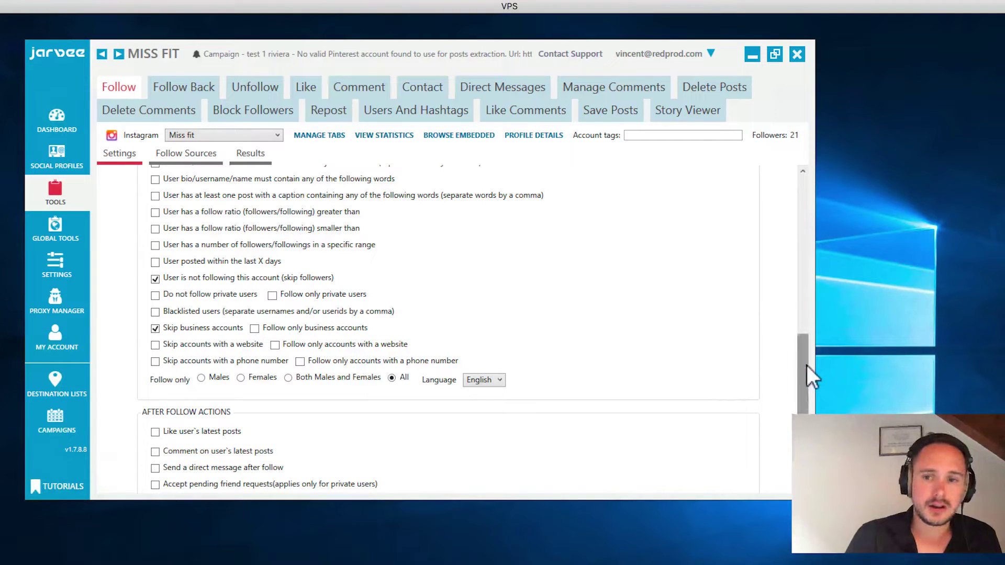
pyautogui.moveTo(804, 380); pyautogui.dragTo(802, 391)
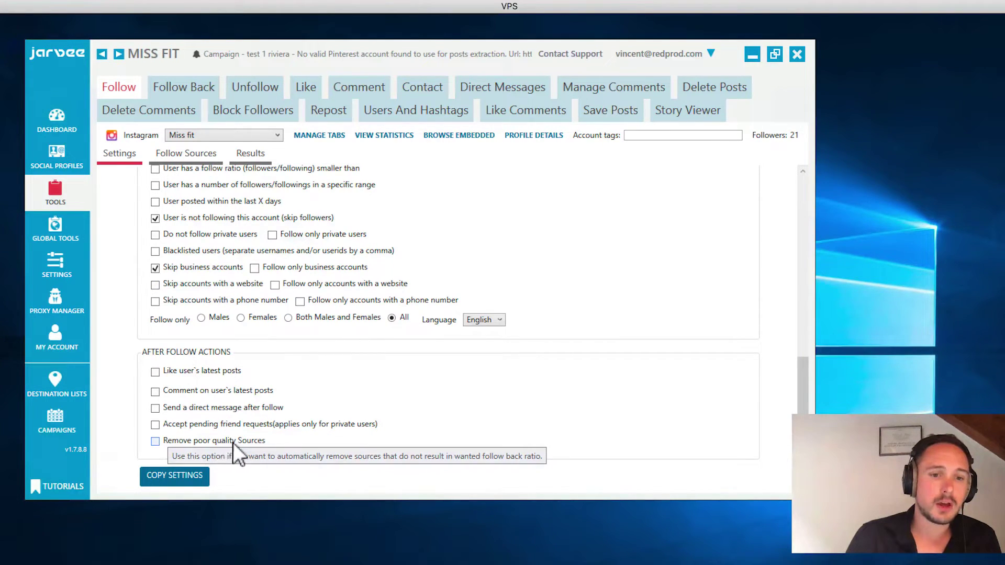
# - Enable removing poor-quality sources with follow-back ratio below 0.1 after 100 follows
pyautogui.click(154, 442)
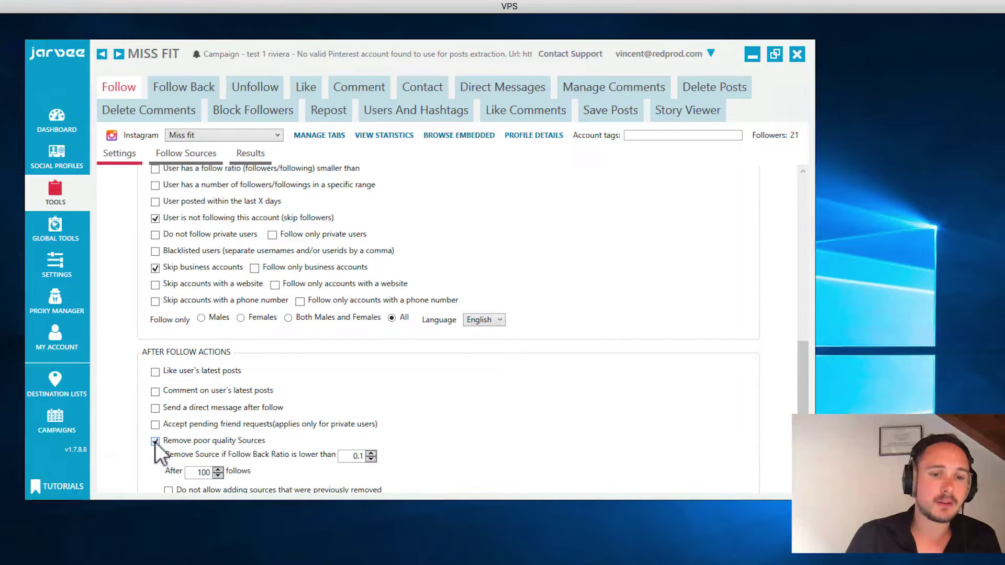
pyautogui.scroll(-3, 524, 398)
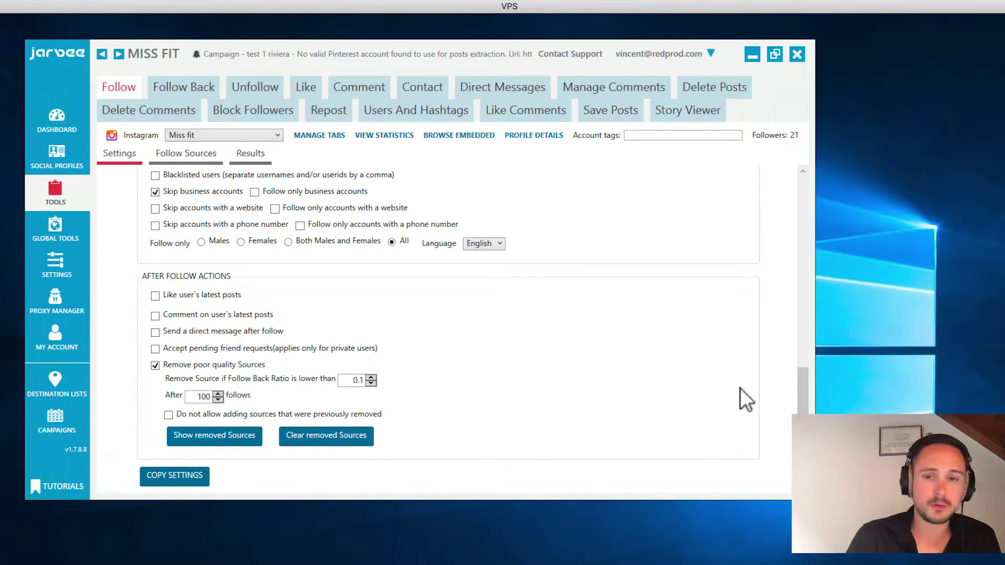
pyautogui.scroll(10, 809, 210)
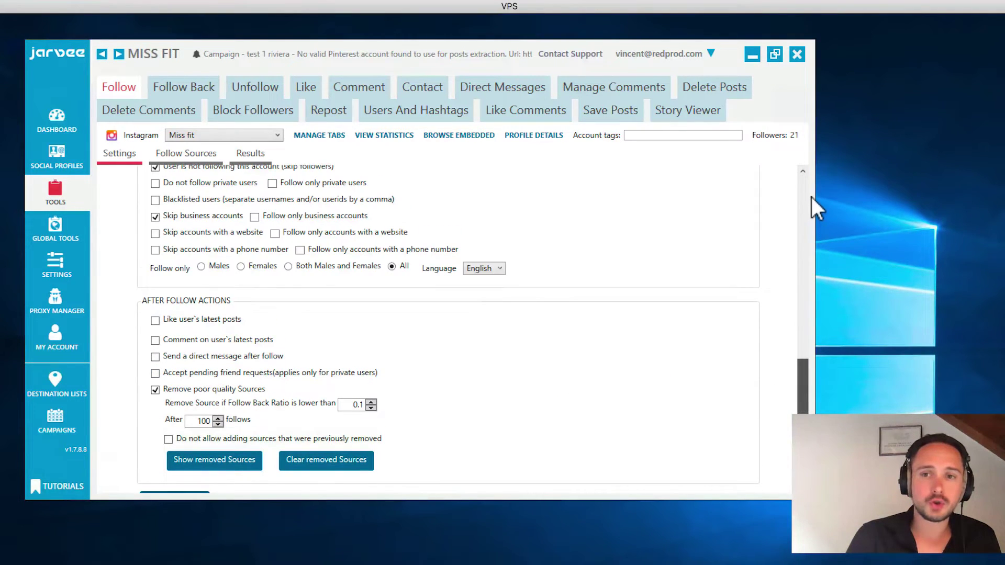
pyautogui.scroll(5, 811, 192)
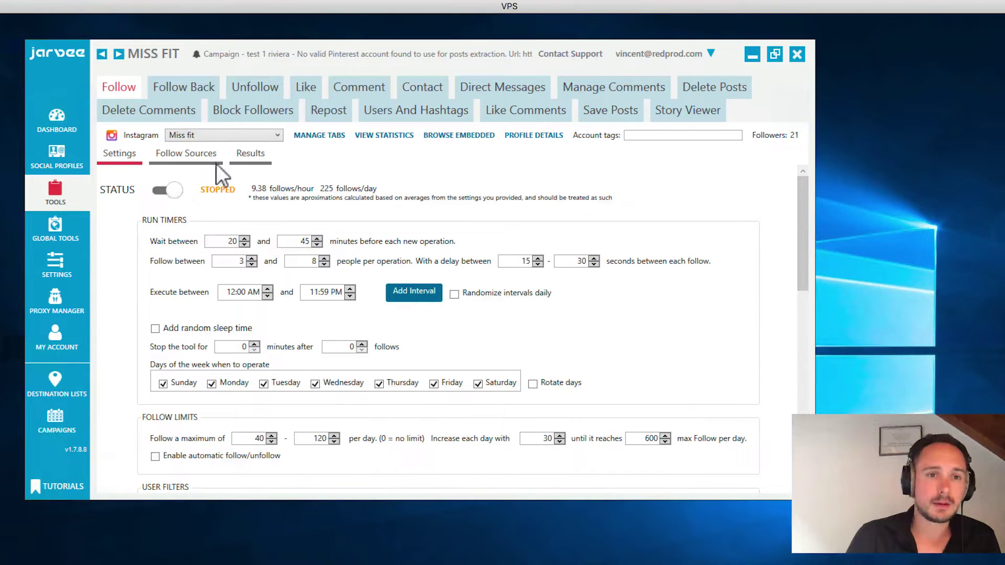
# - Enable hashtag sources with fitness, fitnessgirl and musculation
pyautogui.click(195, 155)
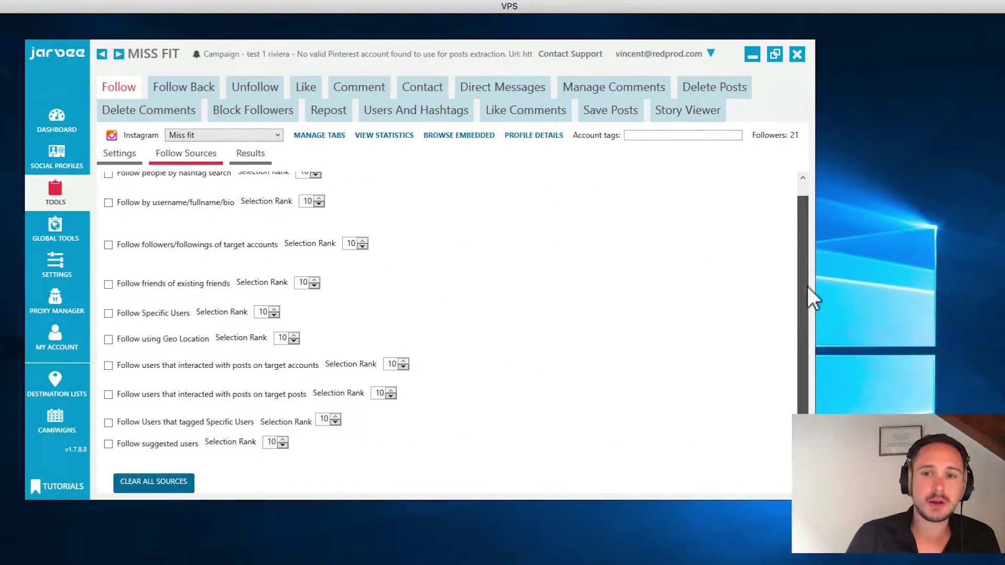
pyautogui.scroll(1, 807, 286)
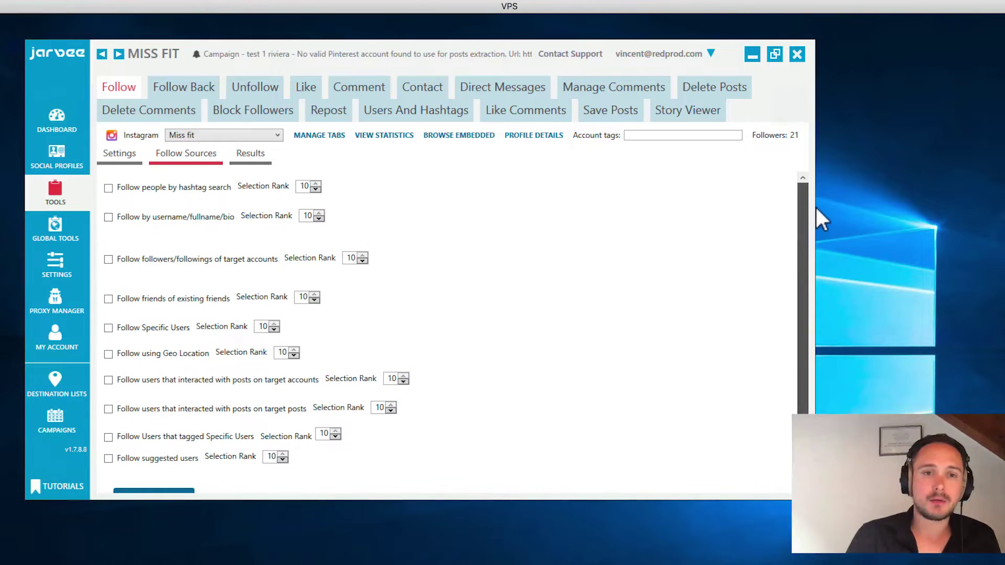
pyautogui.click(109, 187)
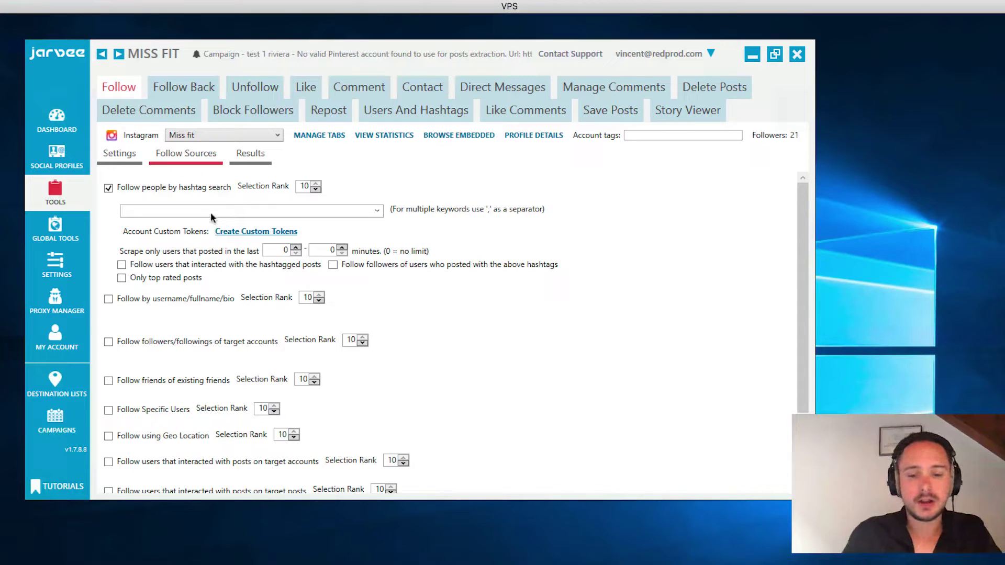
pyautogui.write('fitness')
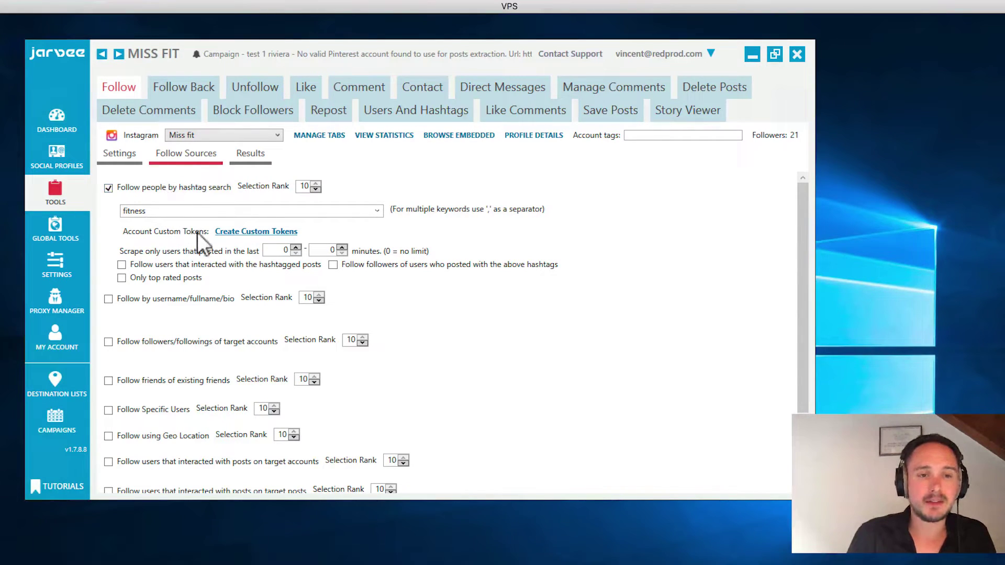
pyautogui.write(',')
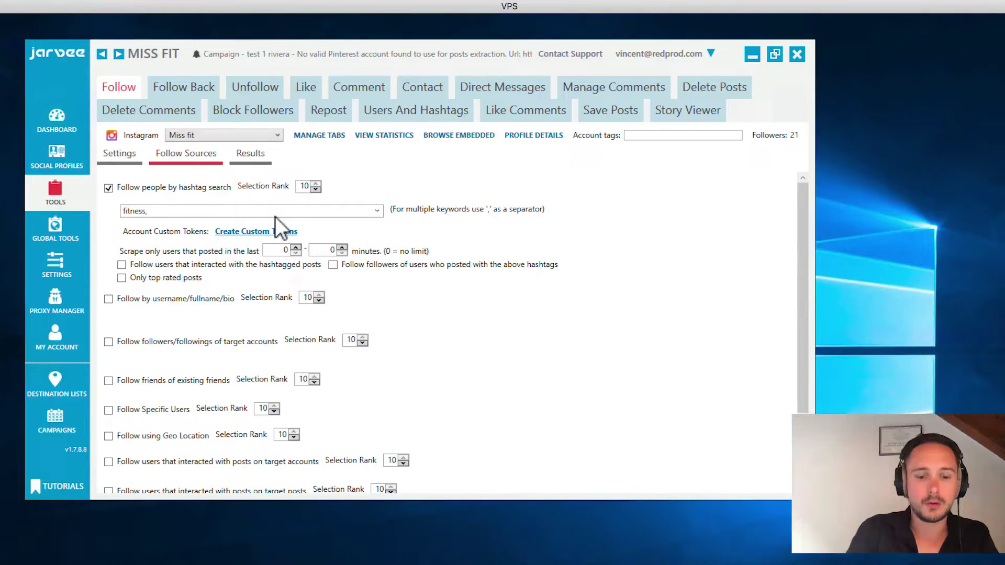
pyautogui.write('fitne')
pyautogui.write('gym')
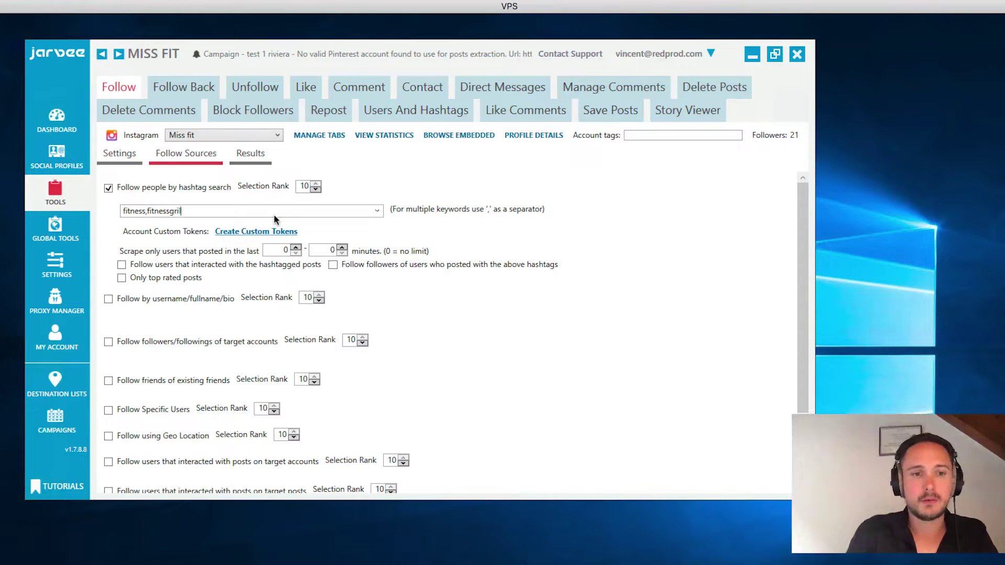
pyautogui.press('BackSpace')
pyautogui.press('BackSpace')
pyautogui.write('irl,')
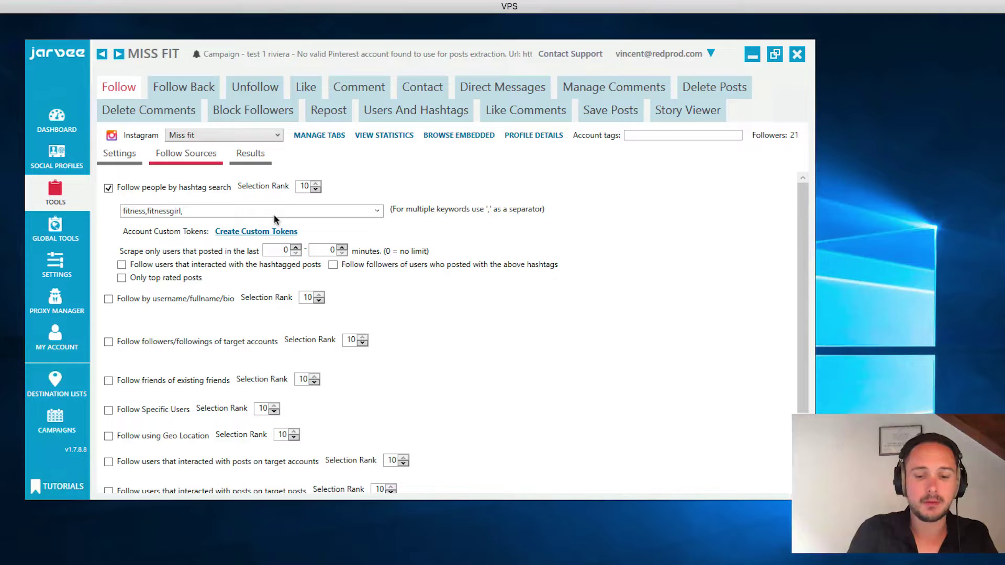
pyautogui.write('musculation')
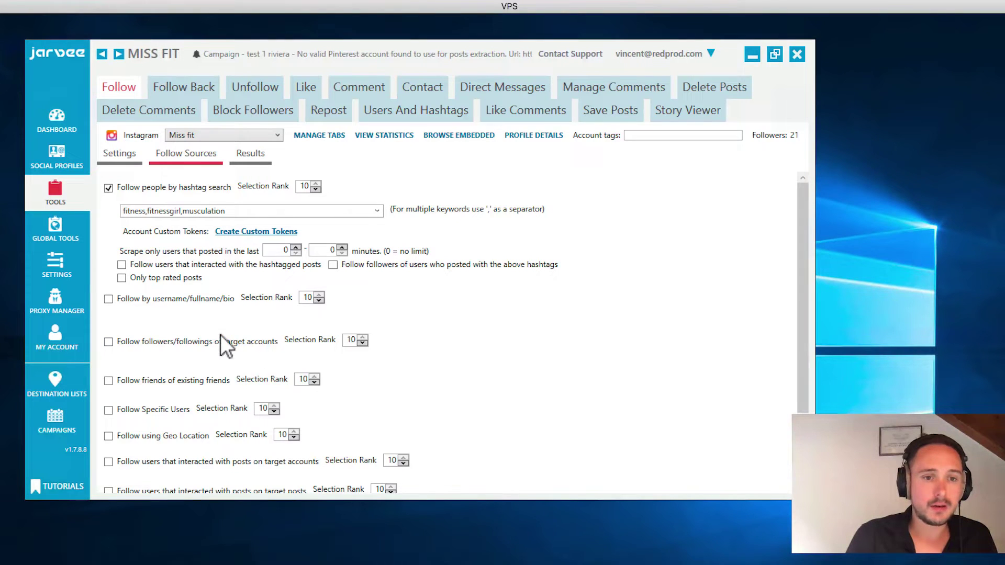
# - Enable username/full name/bio sources with the keyword fitnessgirl
pyautogui.click(108, 300)
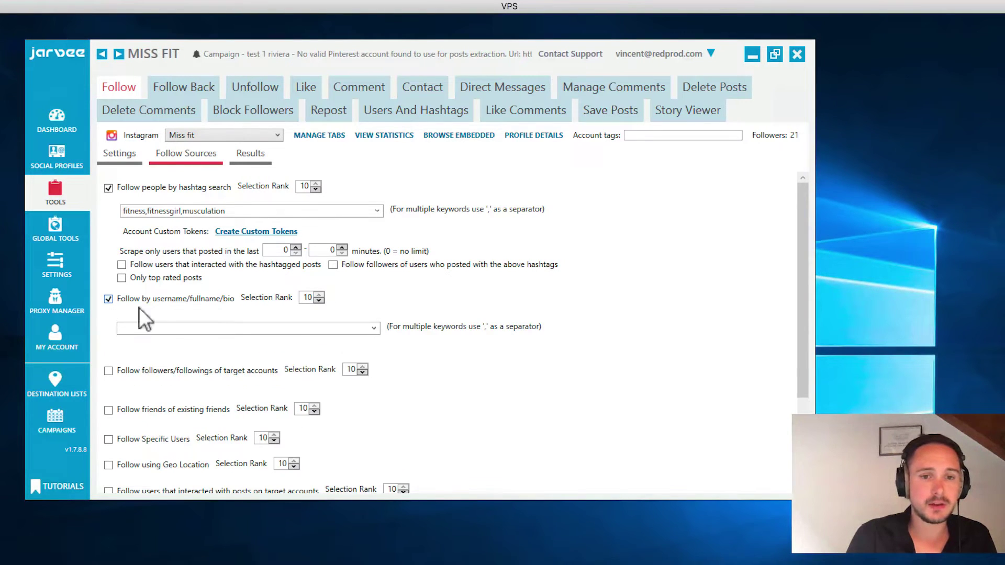
pyautogui.click(259, 328)
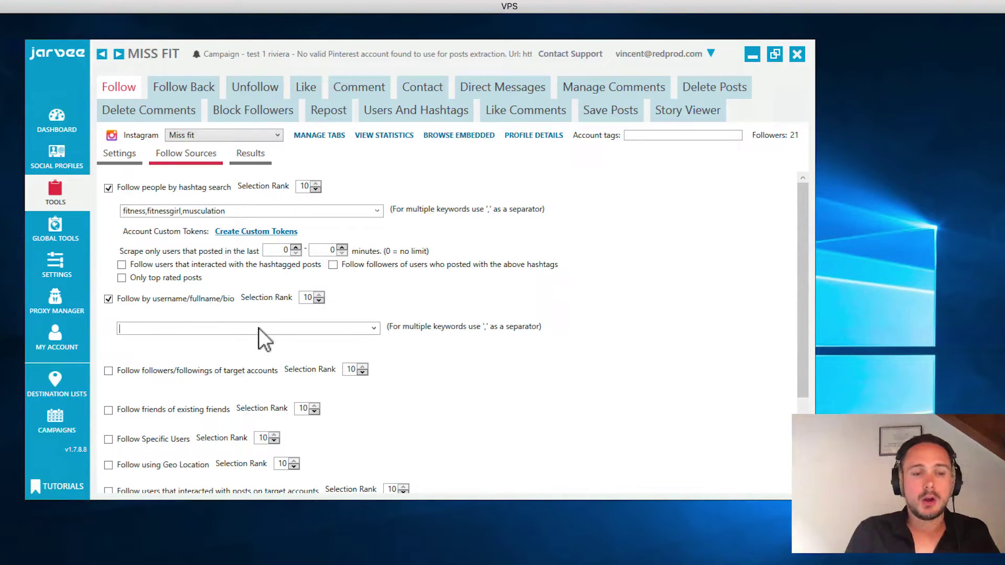
pyautogui.write('fitne')
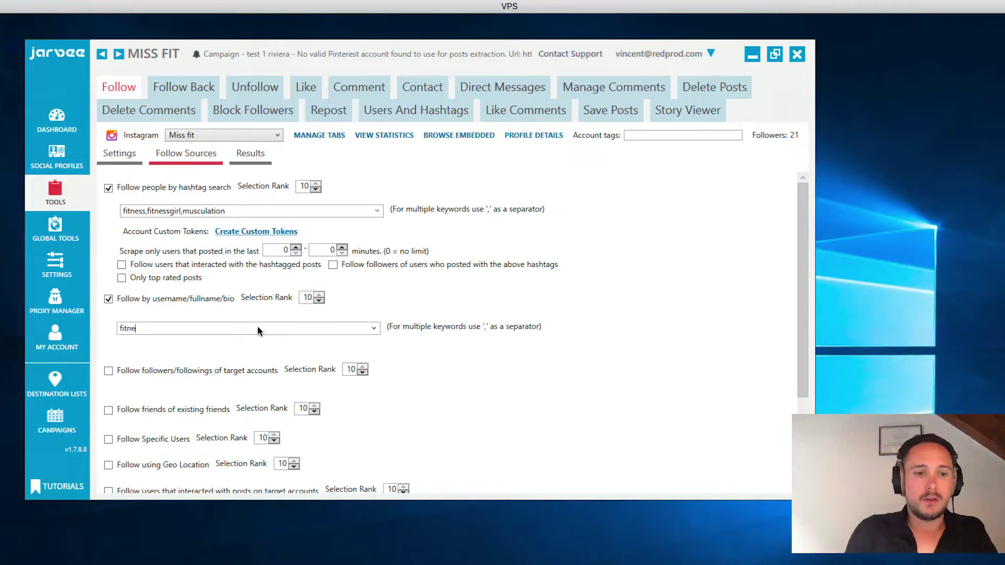
pyautogui.write('ssgirl')
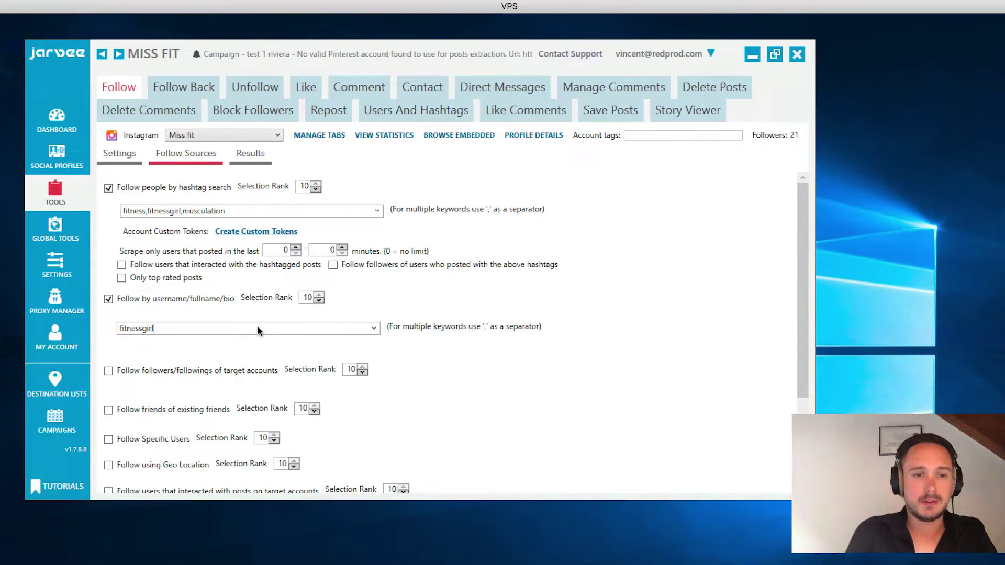
pyautogui.scroll(-3, 462, 393)
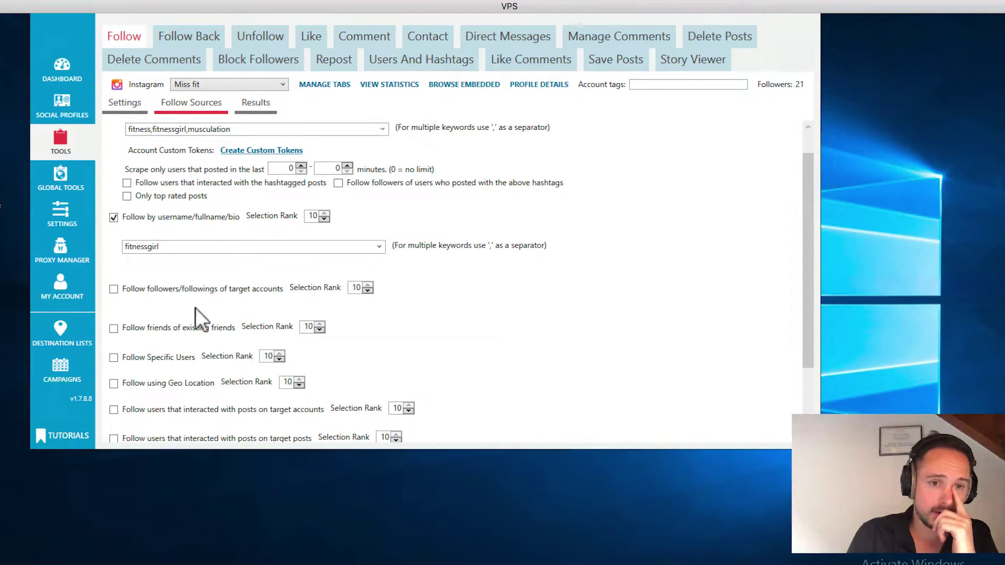
# - Enable following users by Geo Location and review its options
pyautogui.click(113, 384)
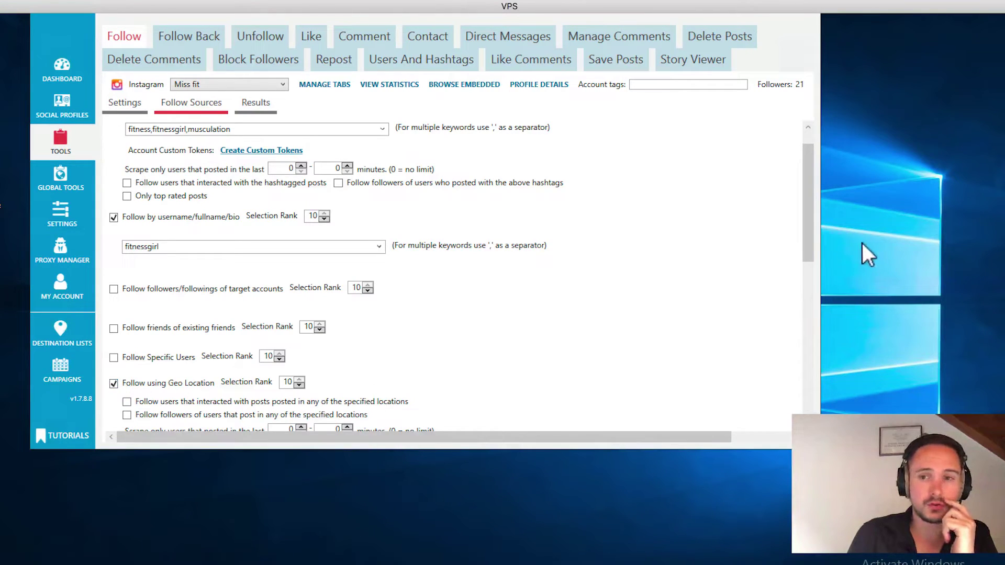
pyautogui.moveTo(810, 213); pyautogui.dragTo(809, 256)
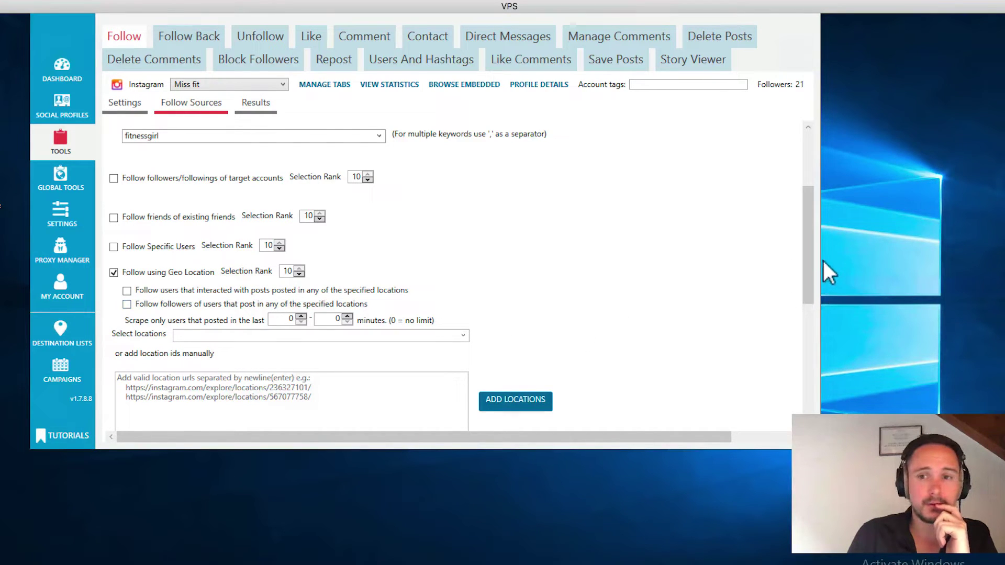
pyautogui.moveTo(809, 254); pyautogui.dragTo(809, 241)
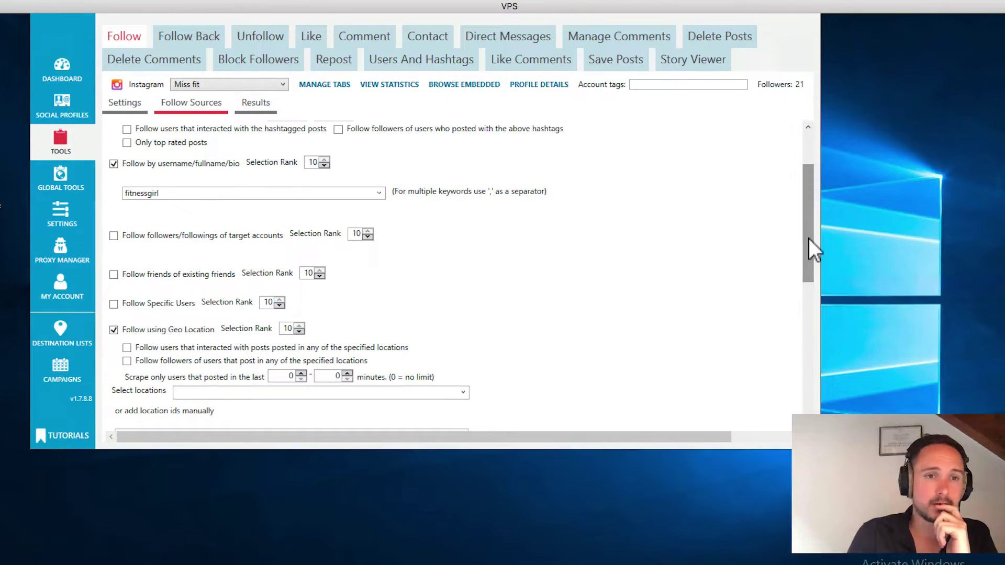
pyautogui.moveTo(180, 167)
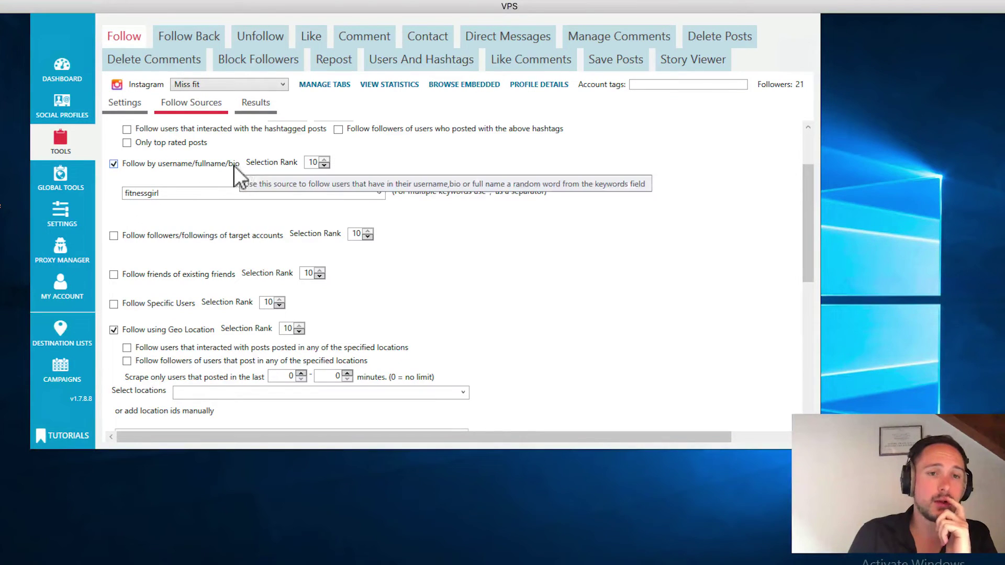
pyautogui.click(811, 157)
pyautogui.scroll(-8, 808, 284)
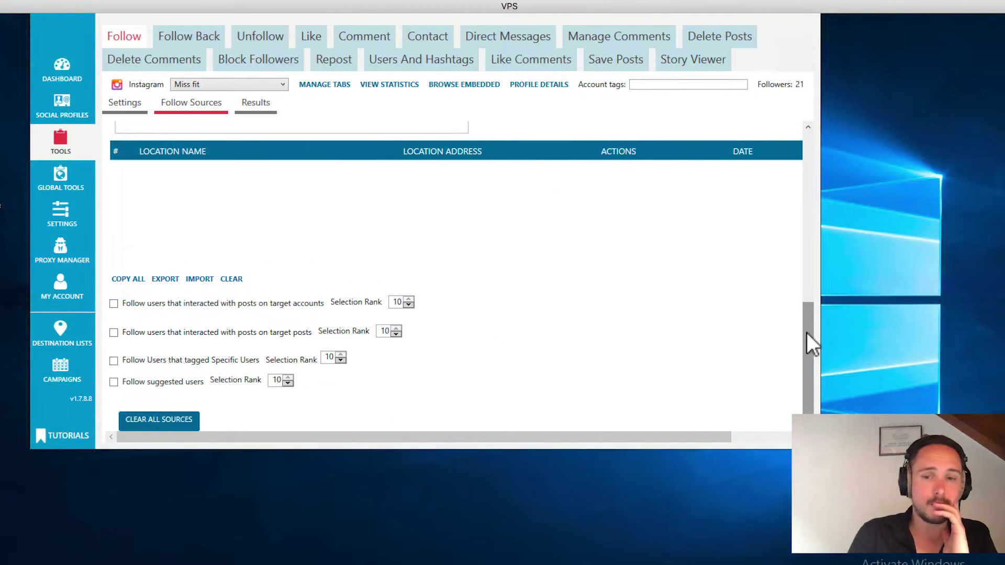
pyautogui.click(808, 224)
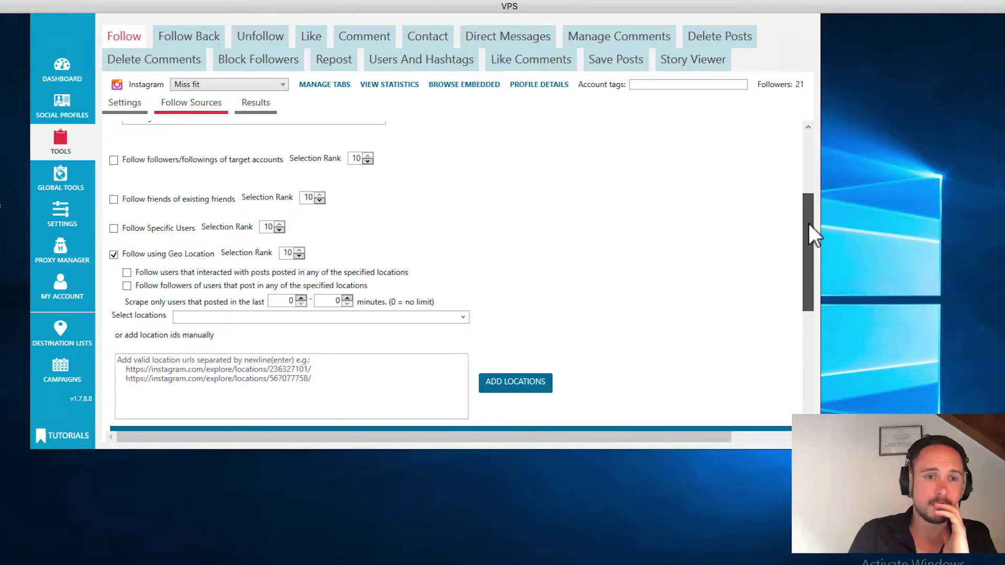
pyautogui.moveTo(809, 224); pyautogui.dragTo(808, 211)
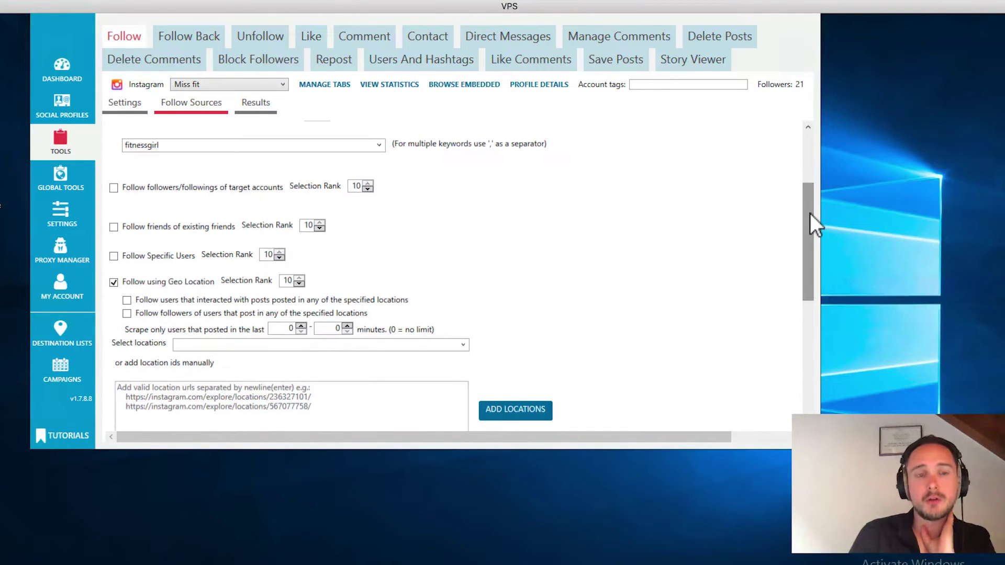
pyautogui.moveTo(810, 213); pyautogui.dragTo(809, 191)
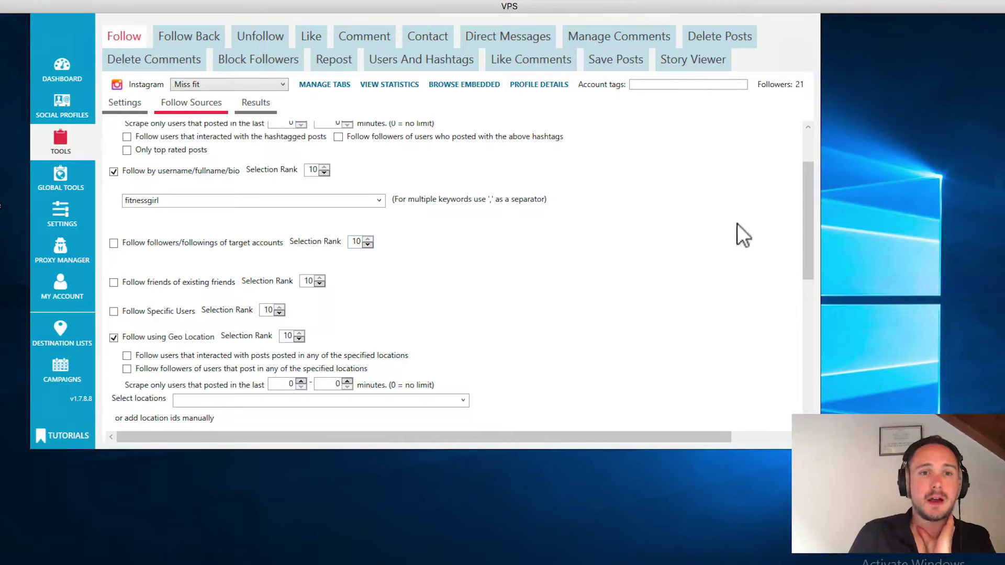
pyautogui.click(254, 104)
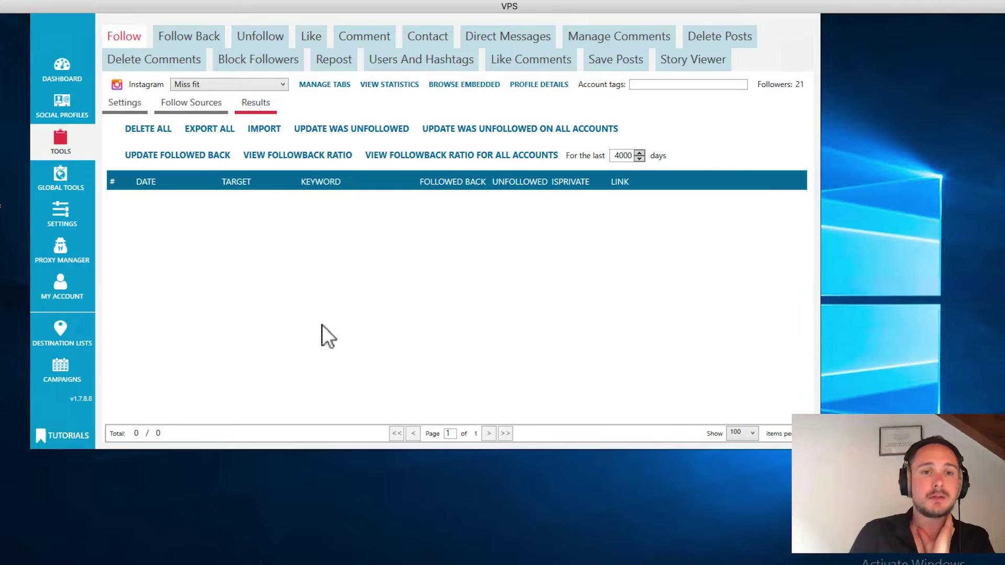
pyautogui.click(130, 103)
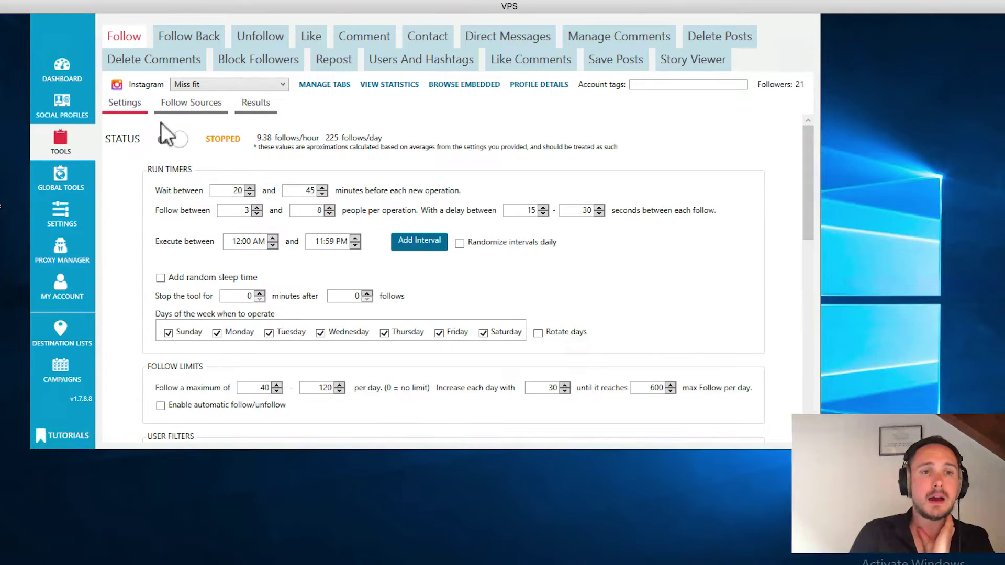
pyautogui.click(175, 140)
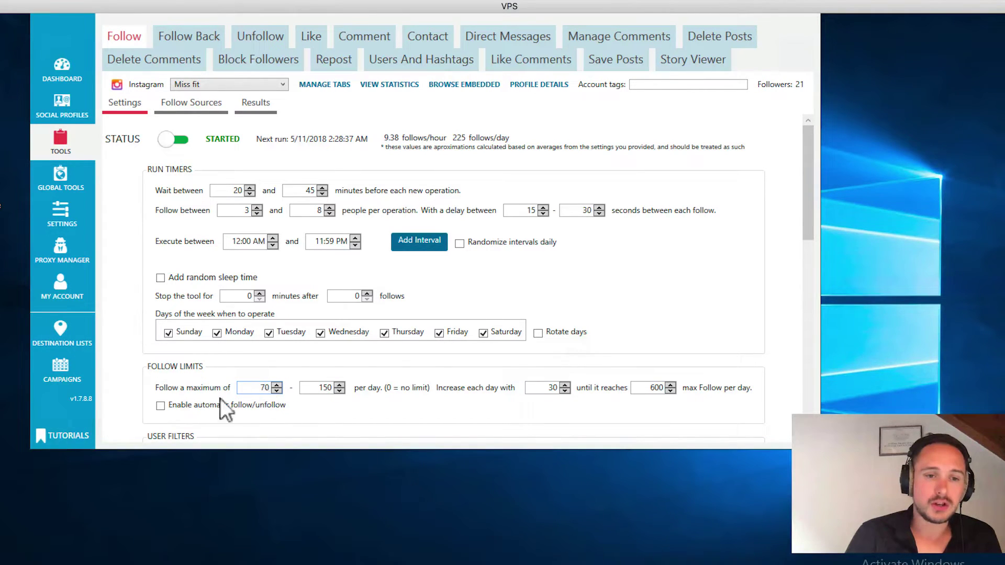
pyautogui.click(161, 407)
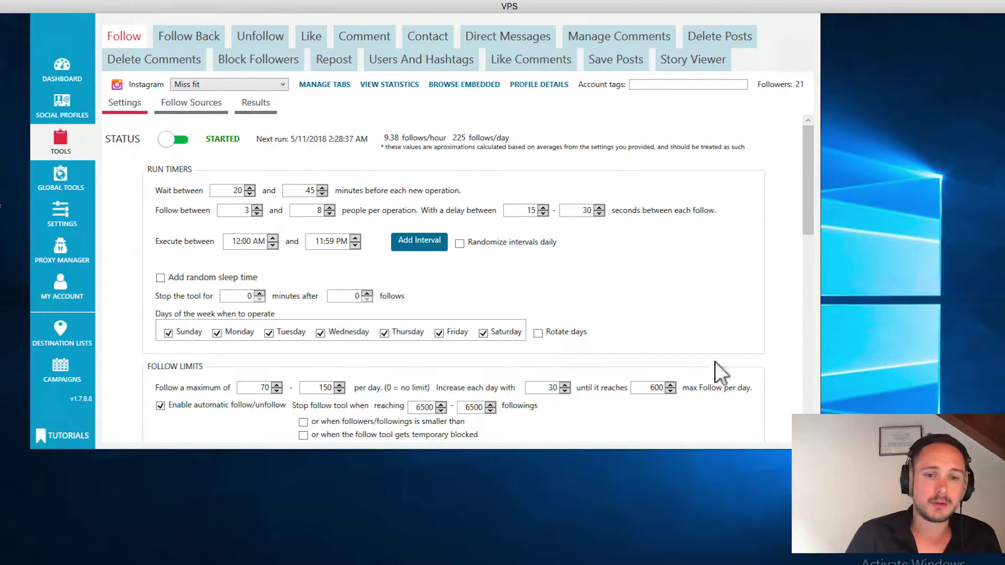
pyautogui.moveTo(806, 207); pyautogui.dragTo(806, 235)
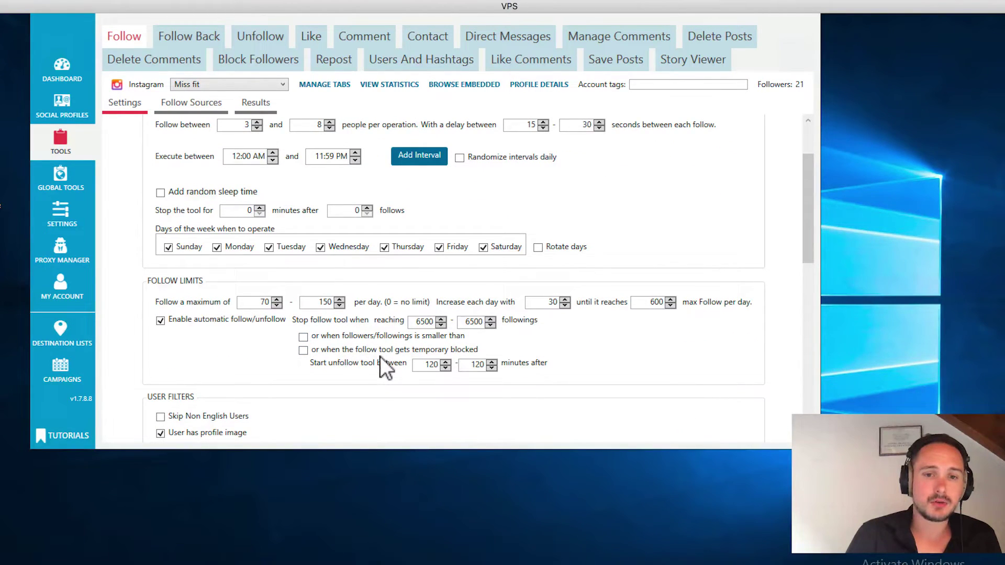
pyautogui.click(269, 35)
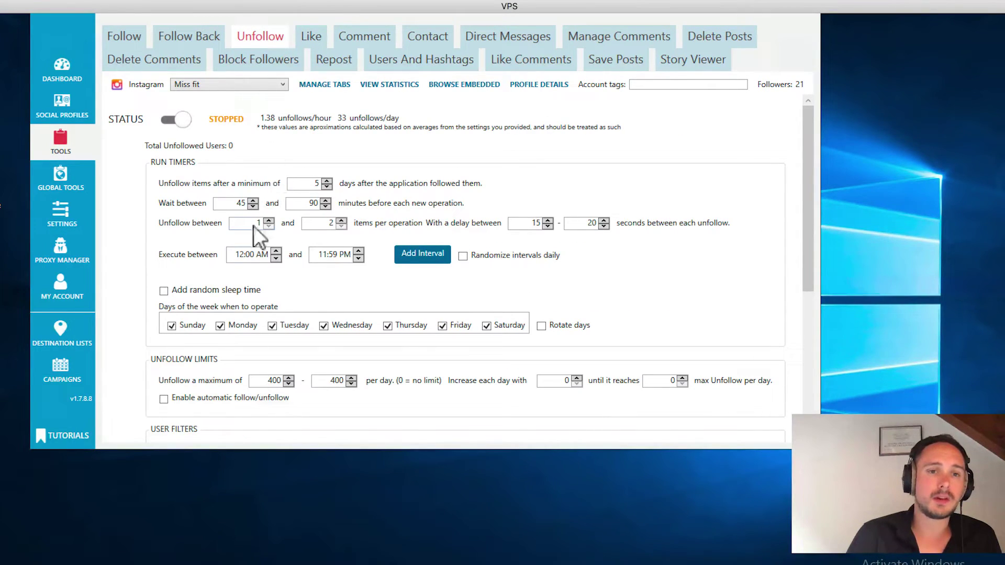
pyautogui.click(126, 33)
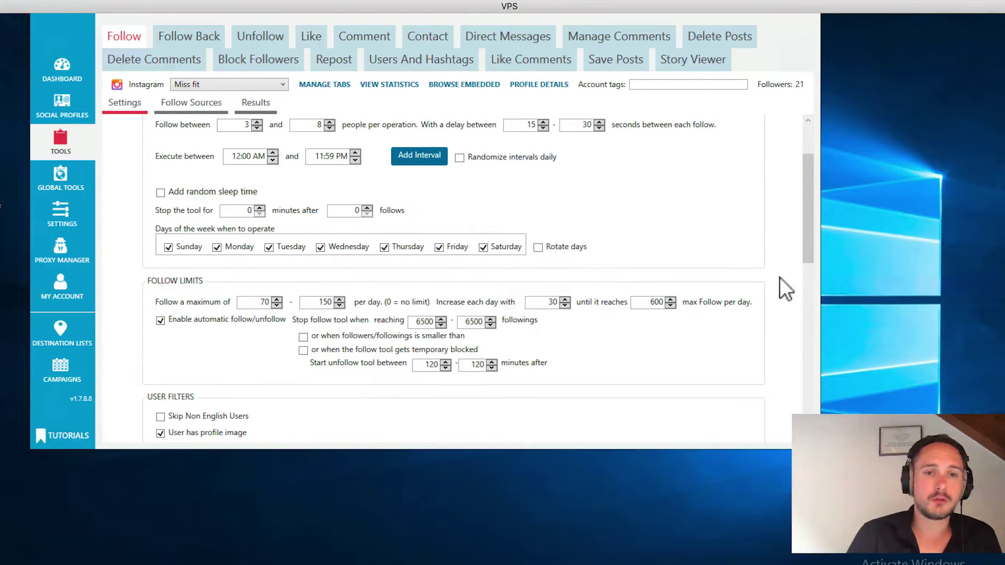
pyautogui.moveTo(812, 224); pyautogui.dragTo(812, 335)
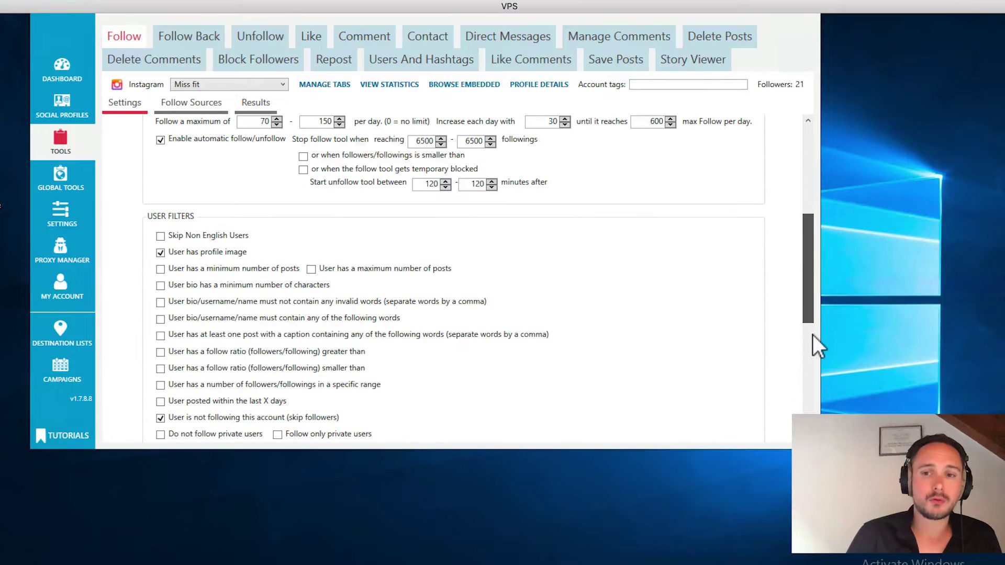
pyautogui.scroll(-3, 813, 217)
pyautogui.click(814, 207)
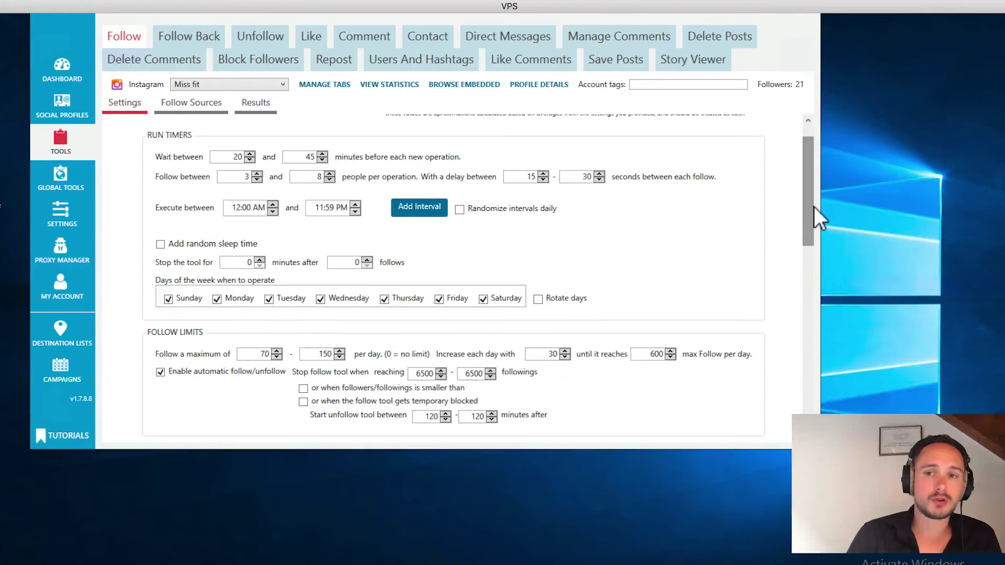
pyautogui.moveTo(813, 206); pyautogui.dragTo(808, 181)
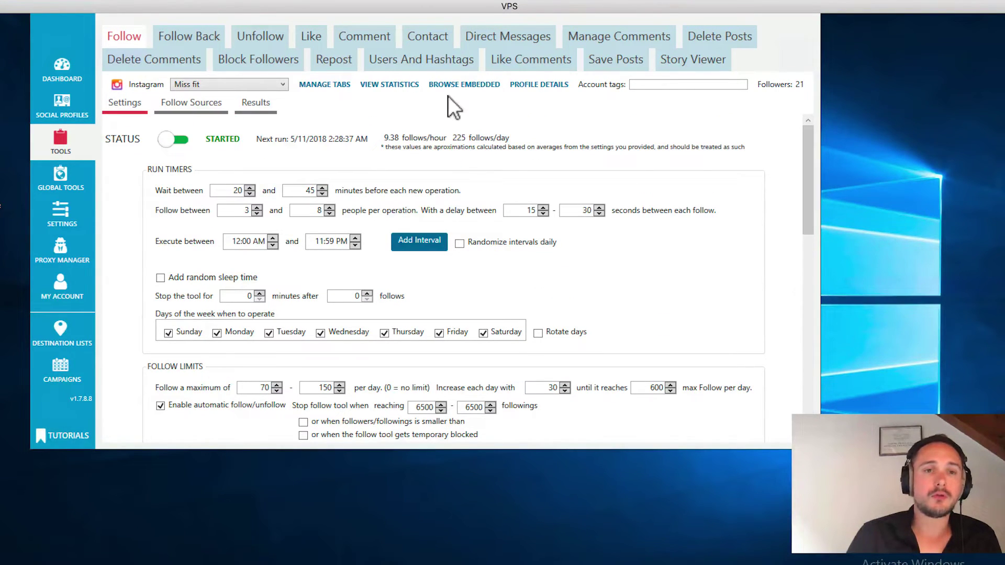
# - Review the Like tool's timers and sources list, then switch to the Comment tool
pyautogui.click(313, 36)
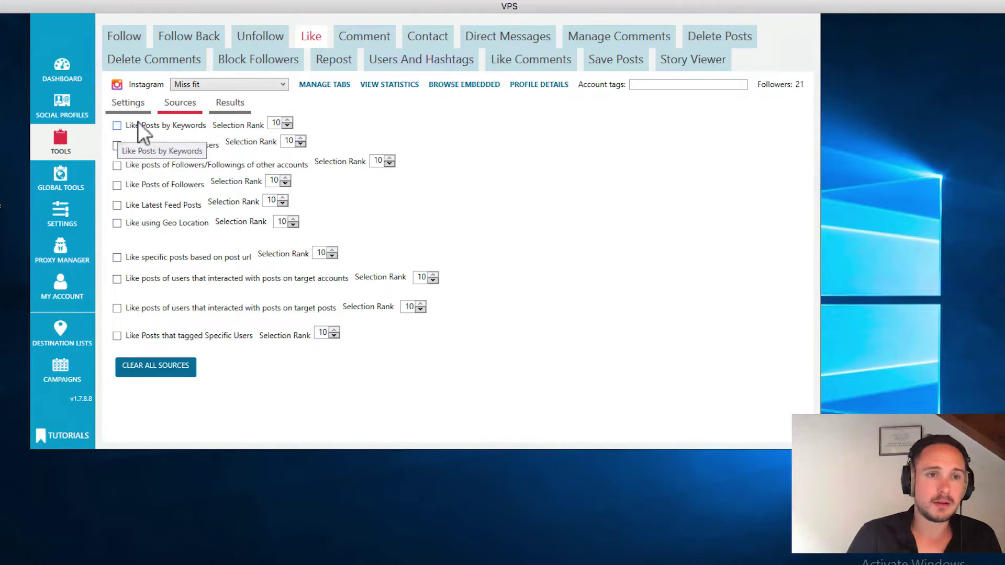
pyautogui.click(132, 104)
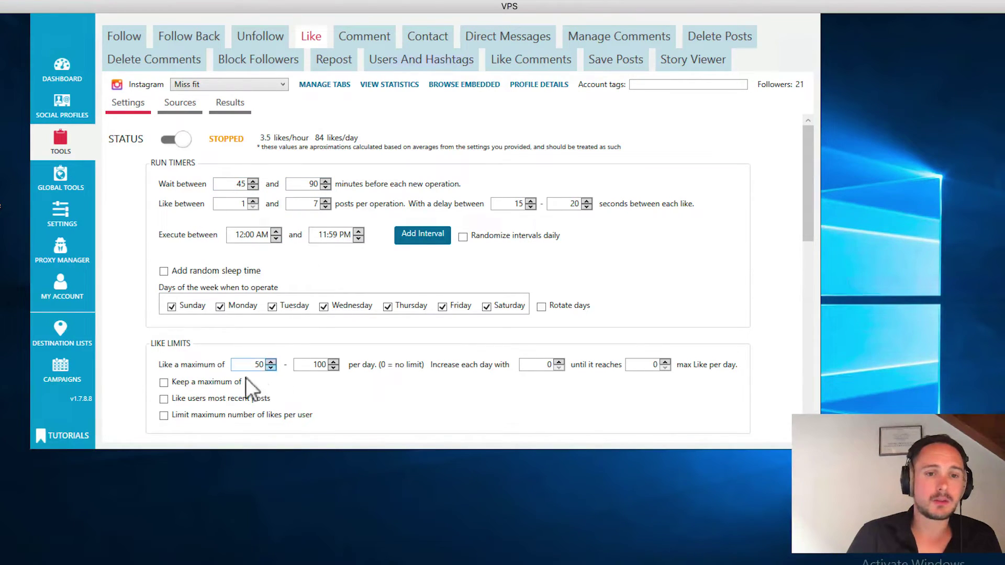
pyautogui.click(173, 103)
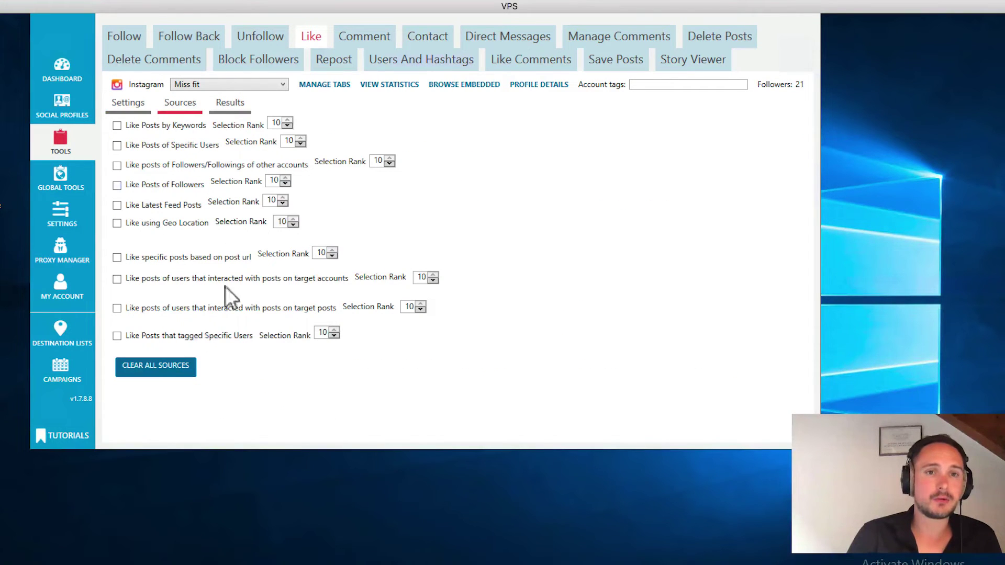
pyautogui.click(360, 36)
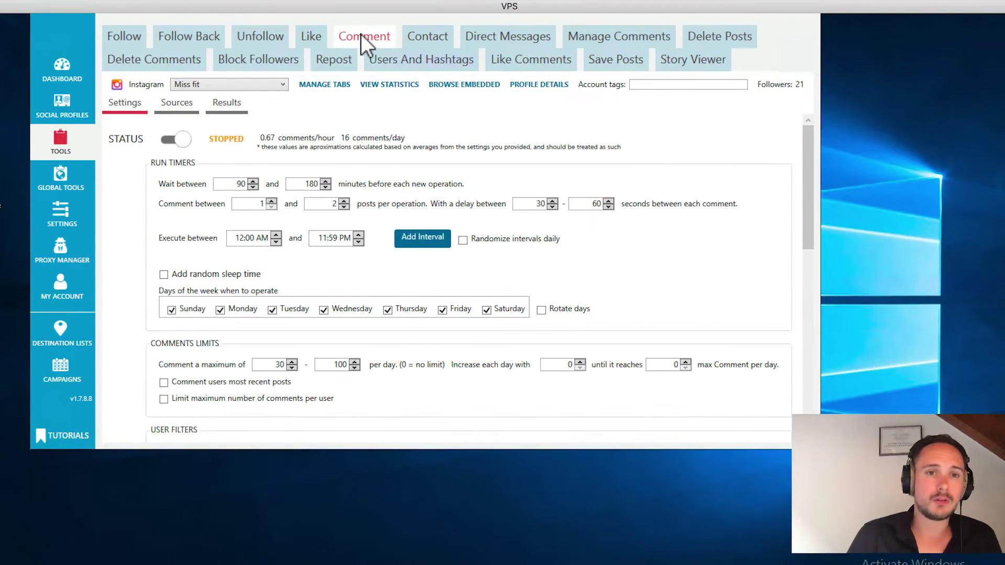
# - Check the Comment sources, then scroll through the Comment timers, limits and filters
pyautogui.click(180, 104)
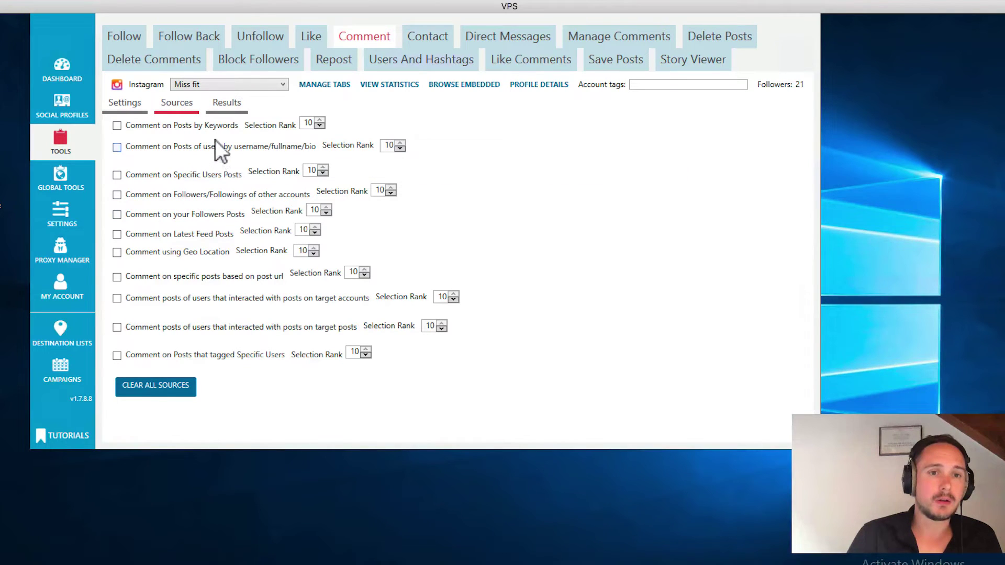
pyautogui.click(125, 102)
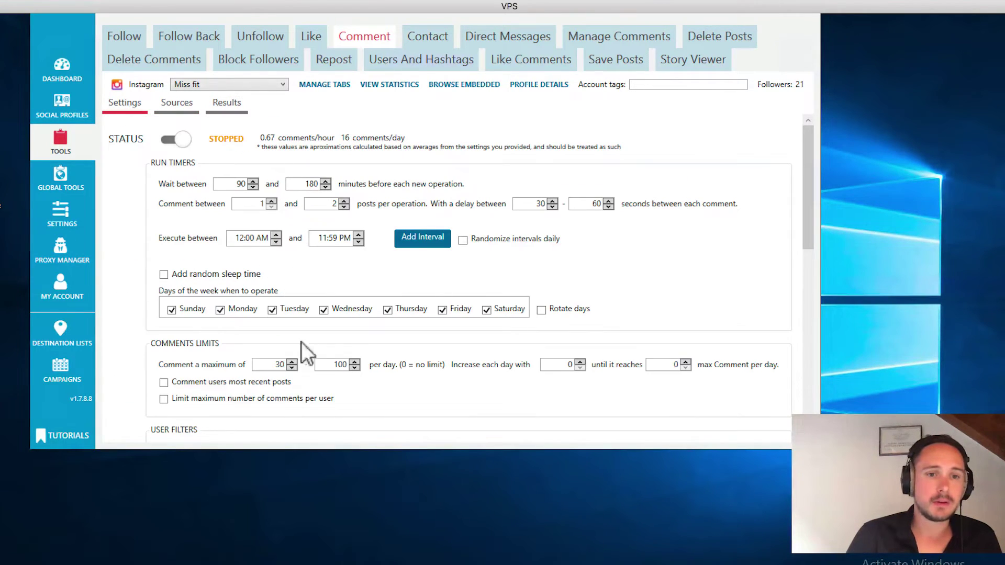
pyautogui.scroll(-5, 810, 291)
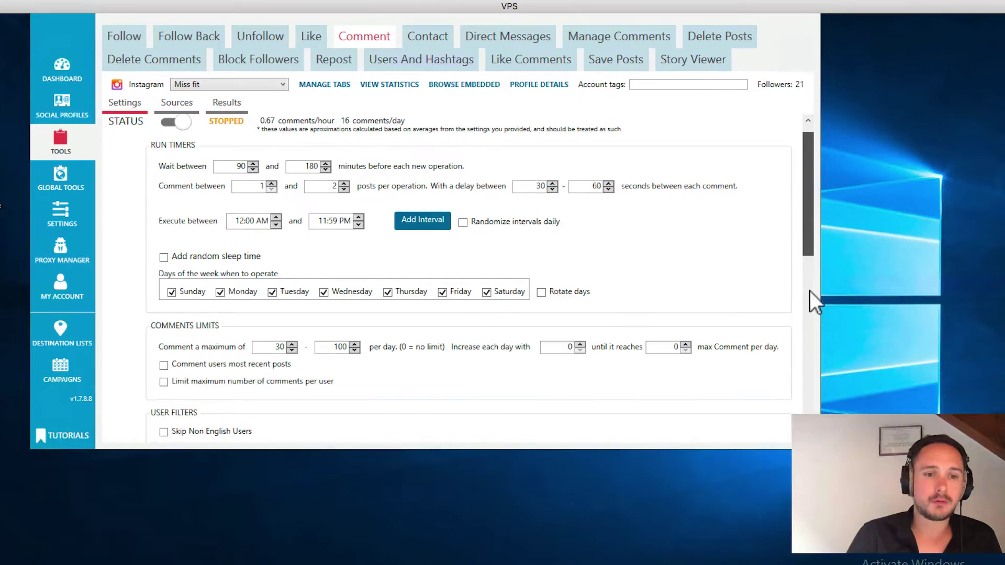
pyautogui.scroll(-5, 366, 219)
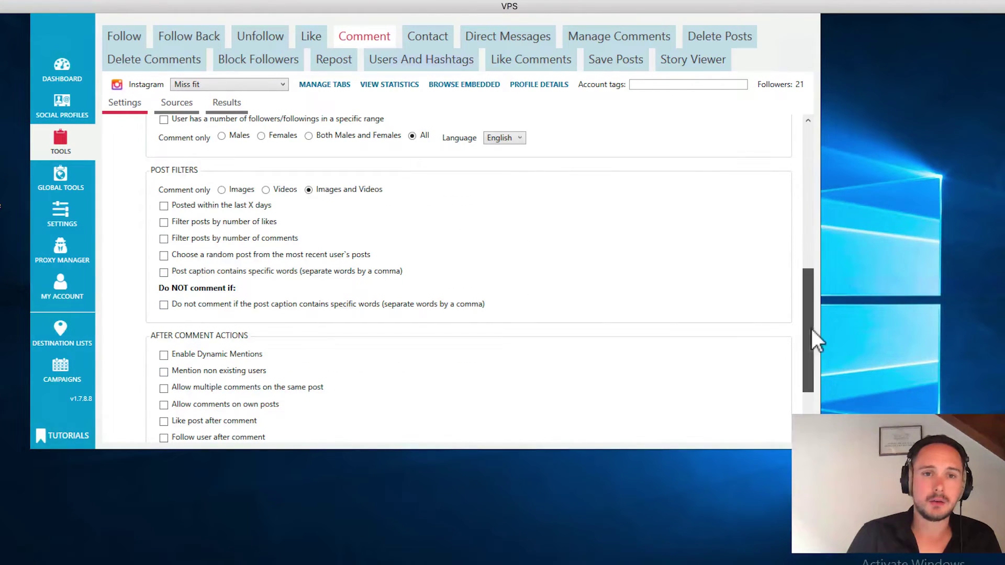
pyautogui.moveTo(811, 329); pyautogui.dragTo(813, 146)
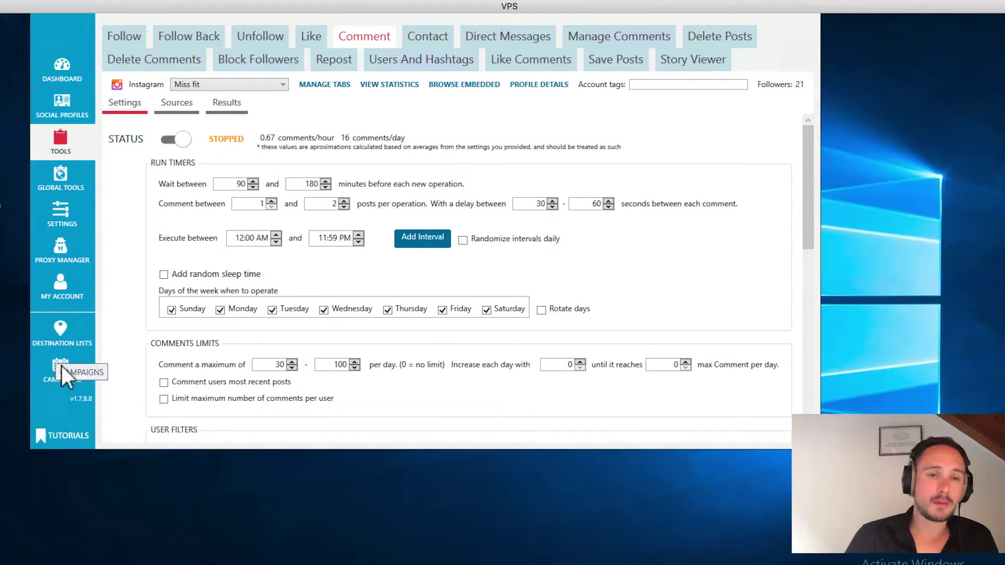
# - Enable the Repost Posts by Keywords and Repost Posts of Specific Users sources
pyautogui.click(343, 63)
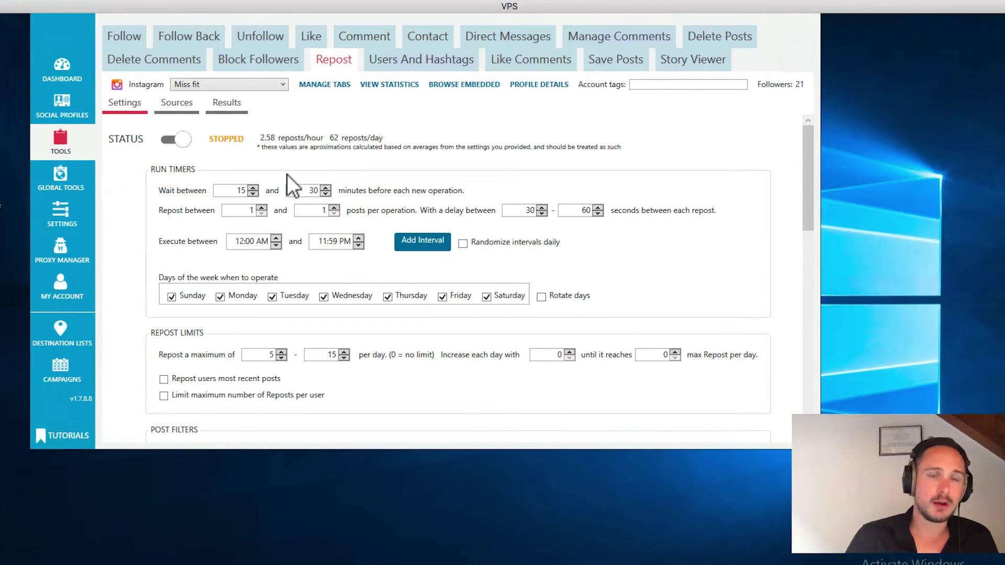
pyautogui.click(183, 103)
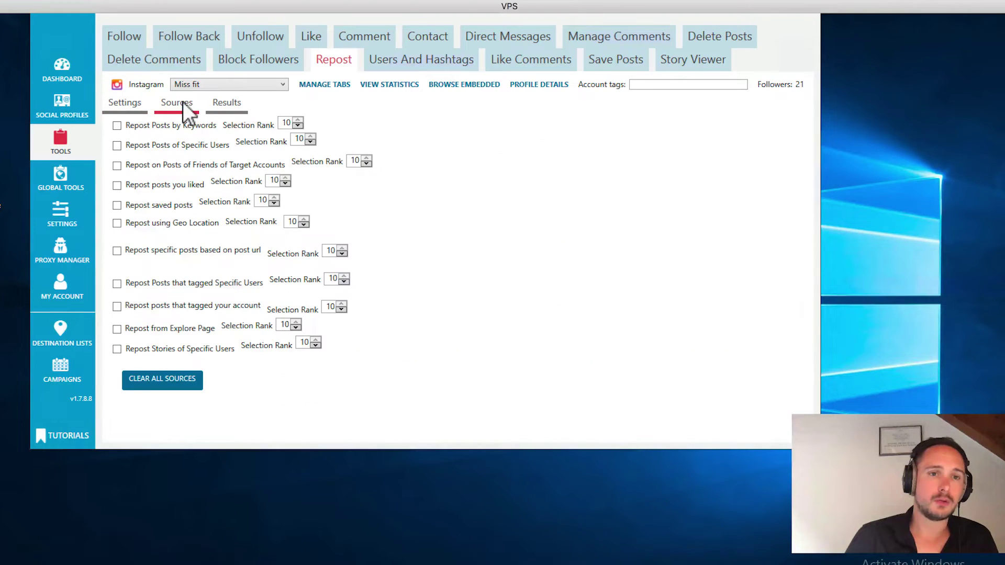
pyautogui.click(117, 124)
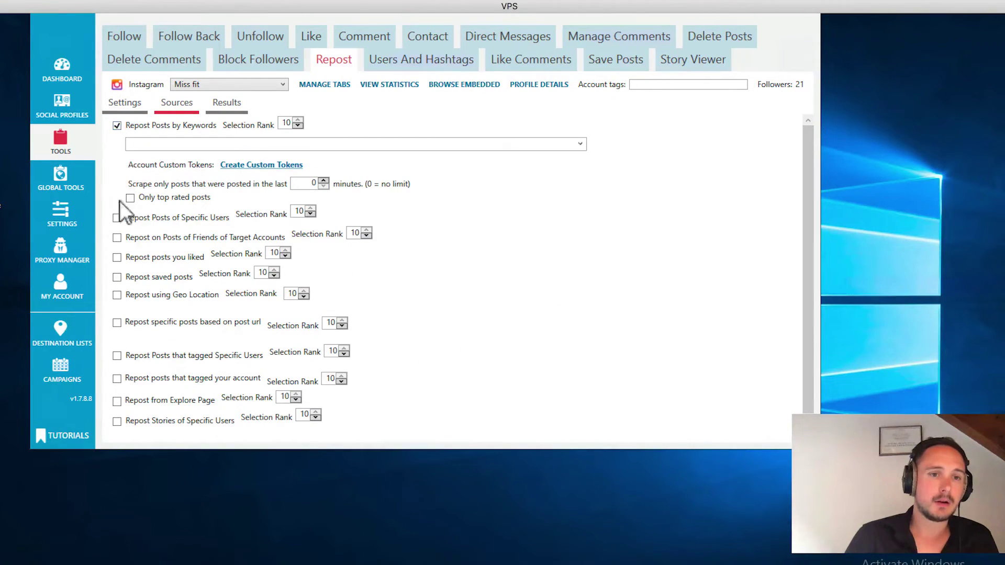
pyautogui.click(117, 217)
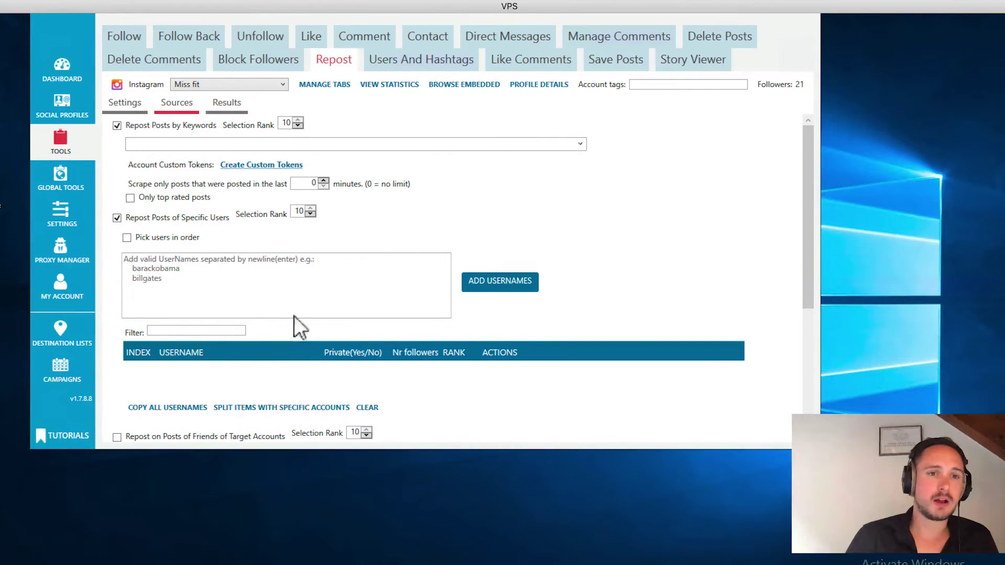
# - Review the Repost tool's timers and limits, then return to Social Profiles
pyautogui.click(133, 104)
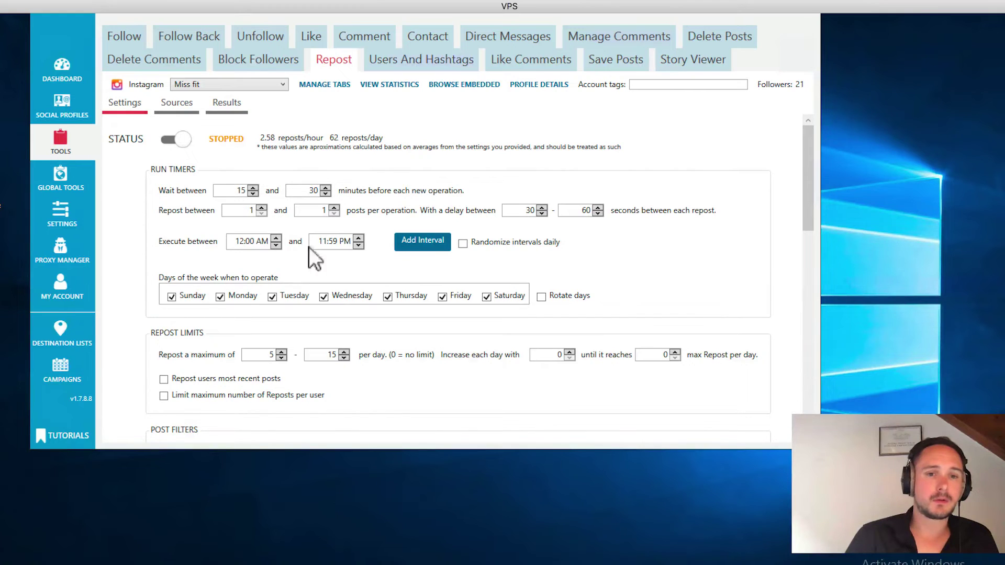
pyautogui.scroll(-2, 810, 225)
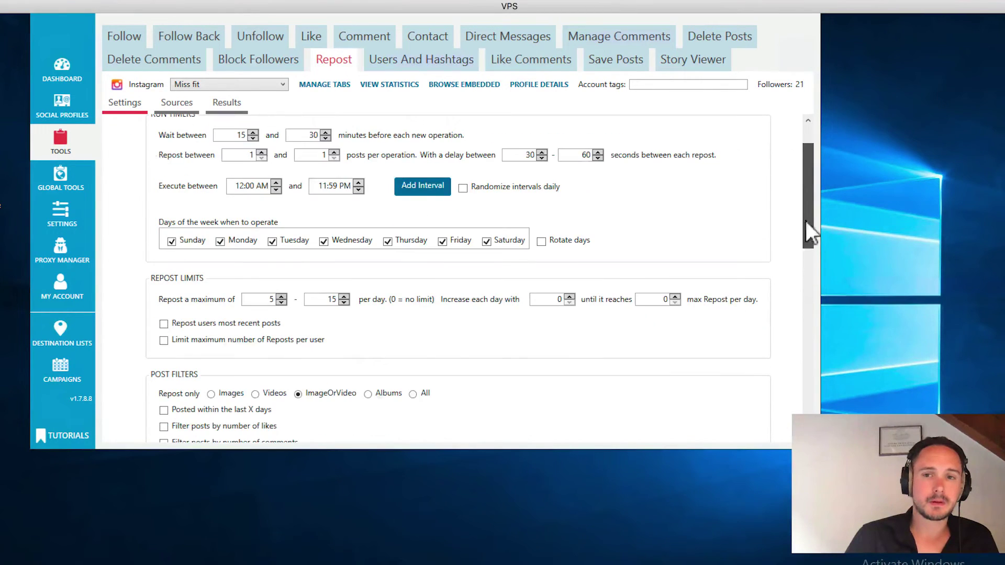
pyautogui.scroll(2, 812, 303)
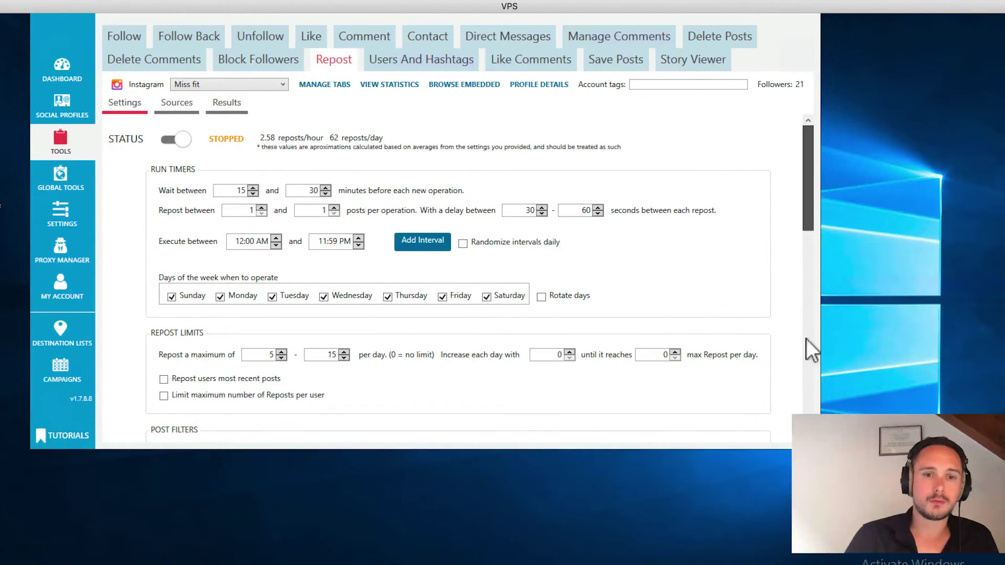
pyautogui.scroll(-6, 808, 343)
pyautogui.scroll(-4, 799, 393)
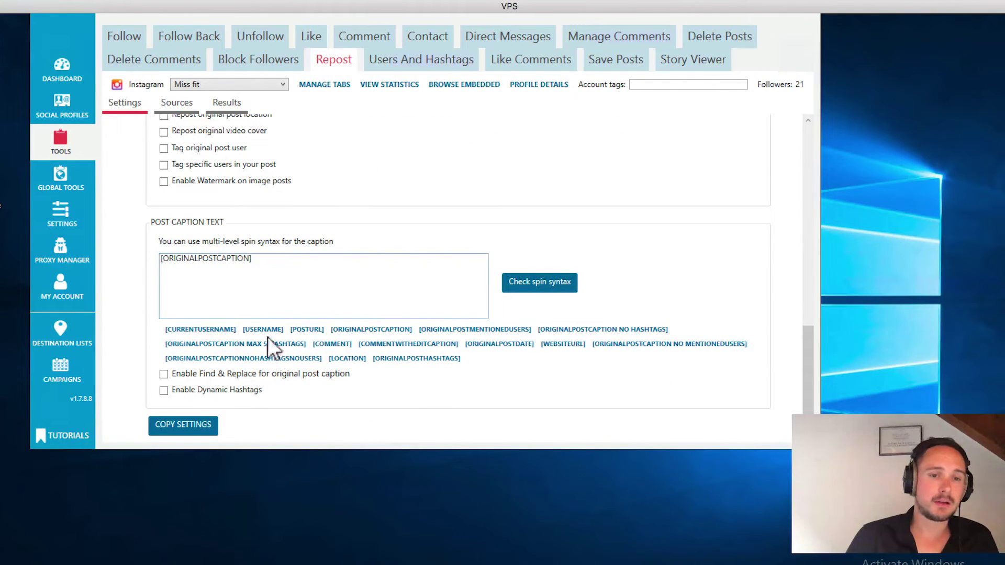
pyautogui.moveTo(263, 335)
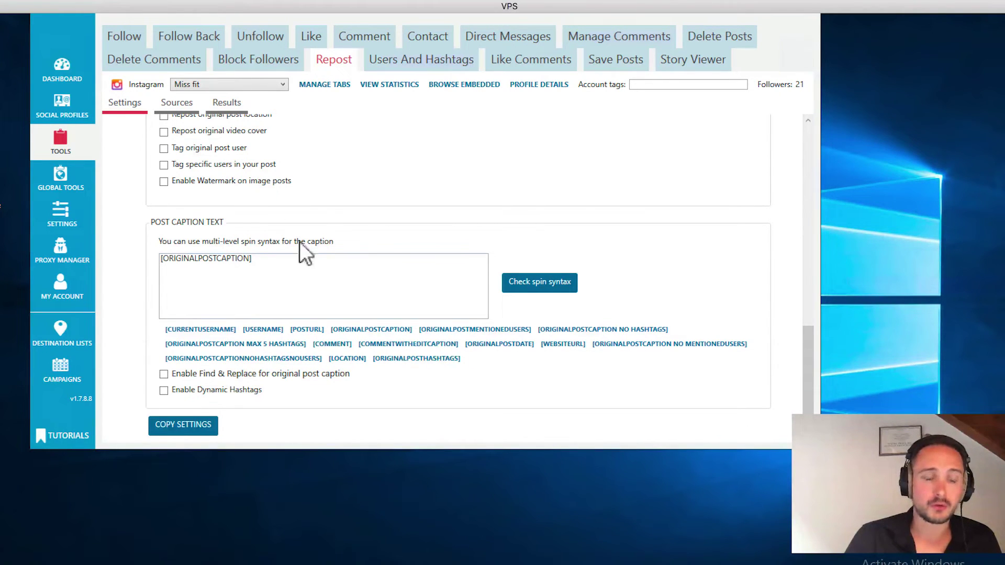
pyautogui.moveTo(811, 354); pyautogui.dragTo(820, 141)
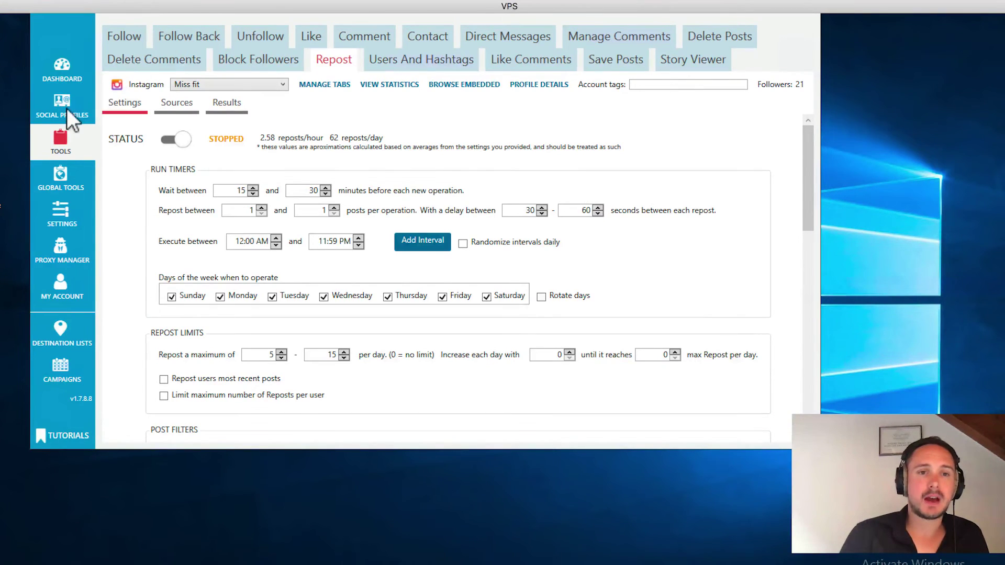
pyautogui.click(81, 104)
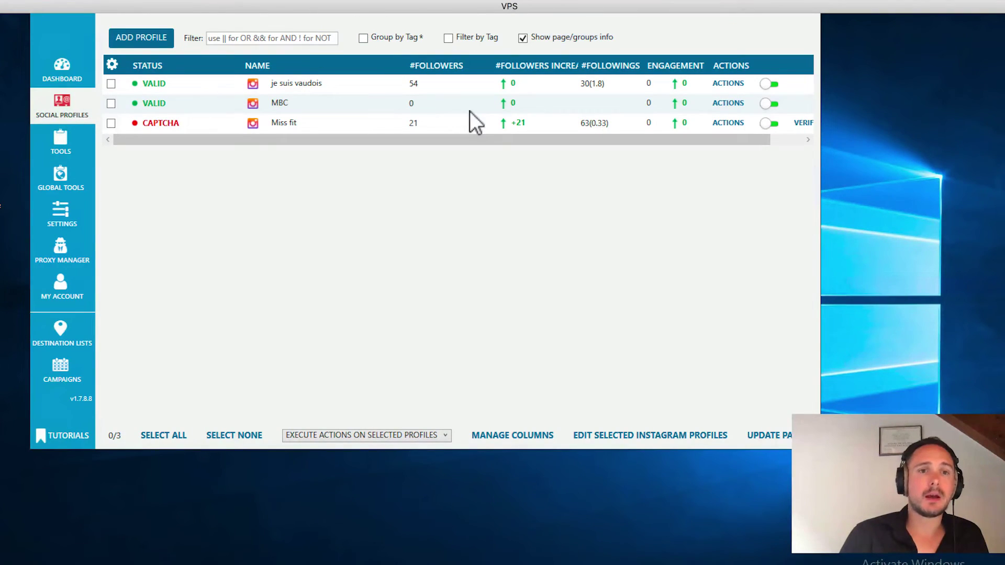
# - Open the Miss fit profile to check its CAPTCHA status
pyautogui.doubleClick(278, 123)
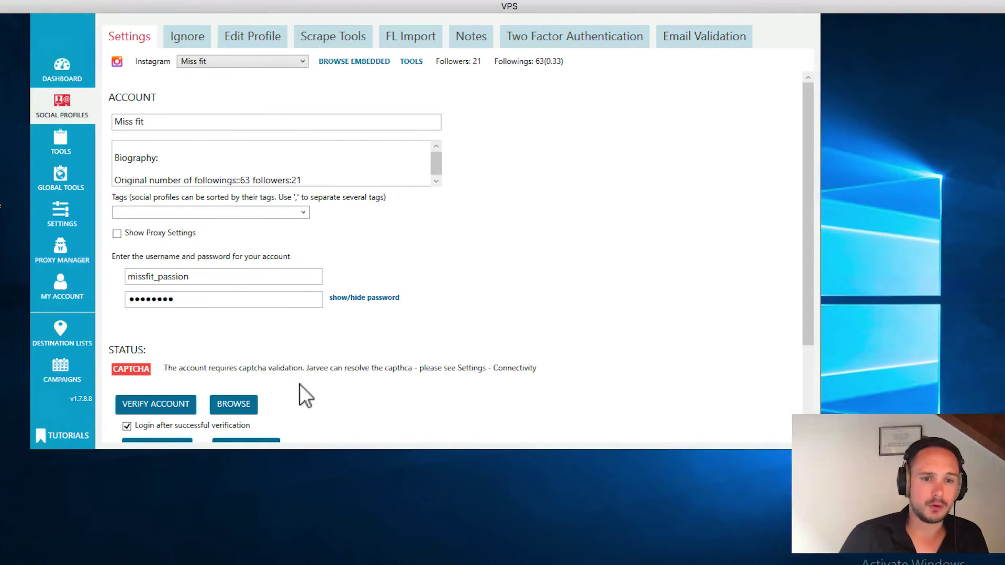
pyautogui.scroll(-3, 299, 390)
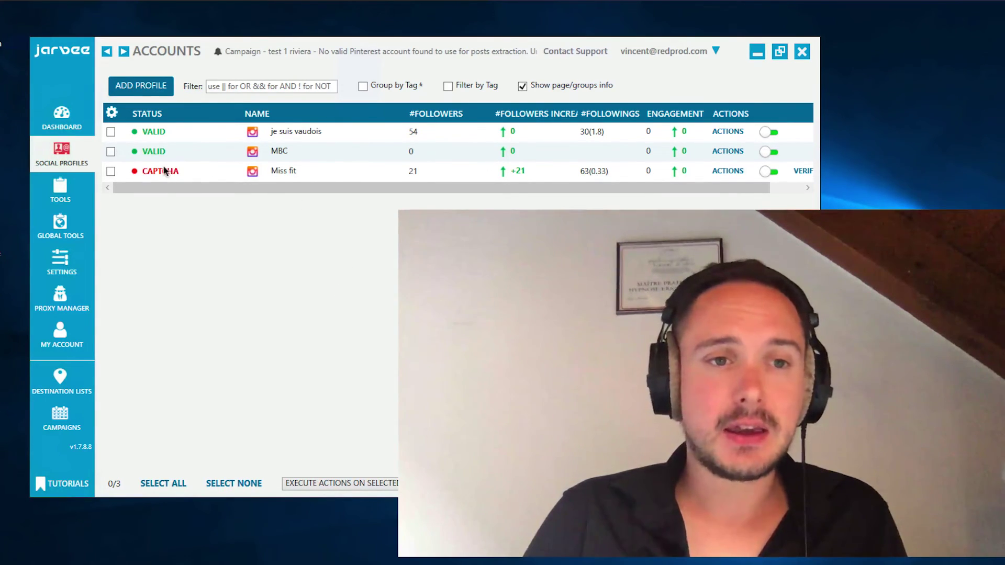
# - View the Connectivity captcha solver options, then the Dashboard notifications
pyautogui.click(55, 261)
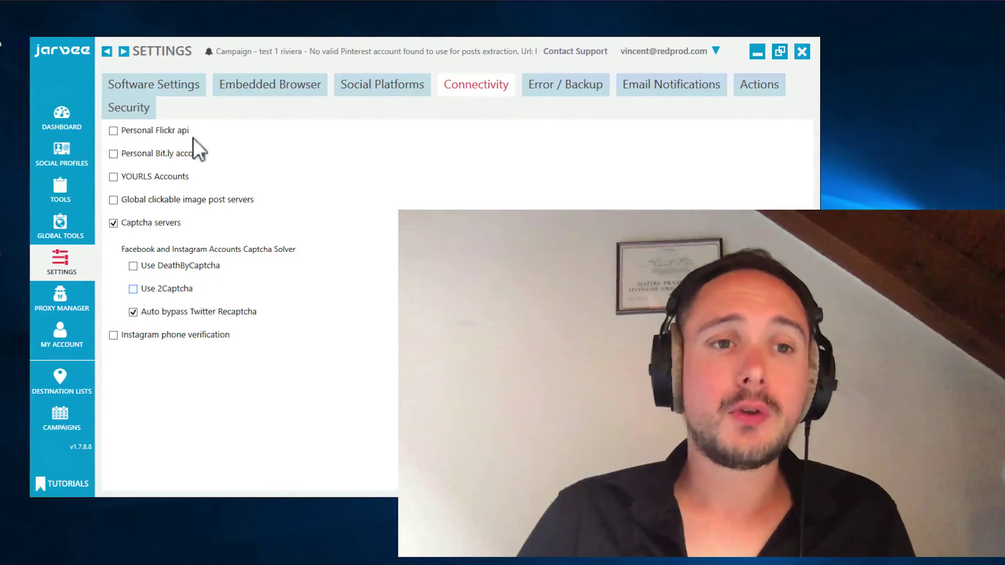
pyautogui.click(61, 118)
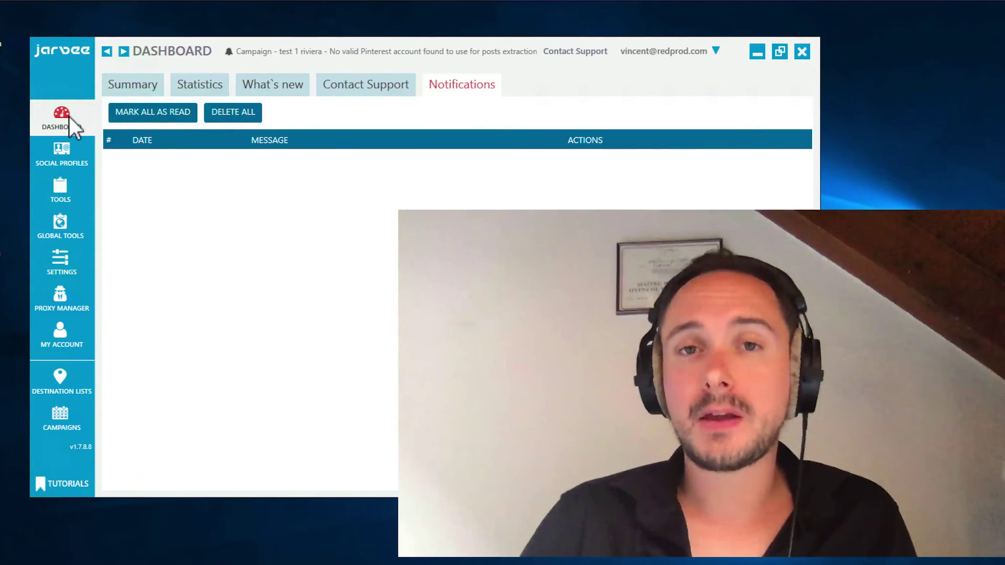